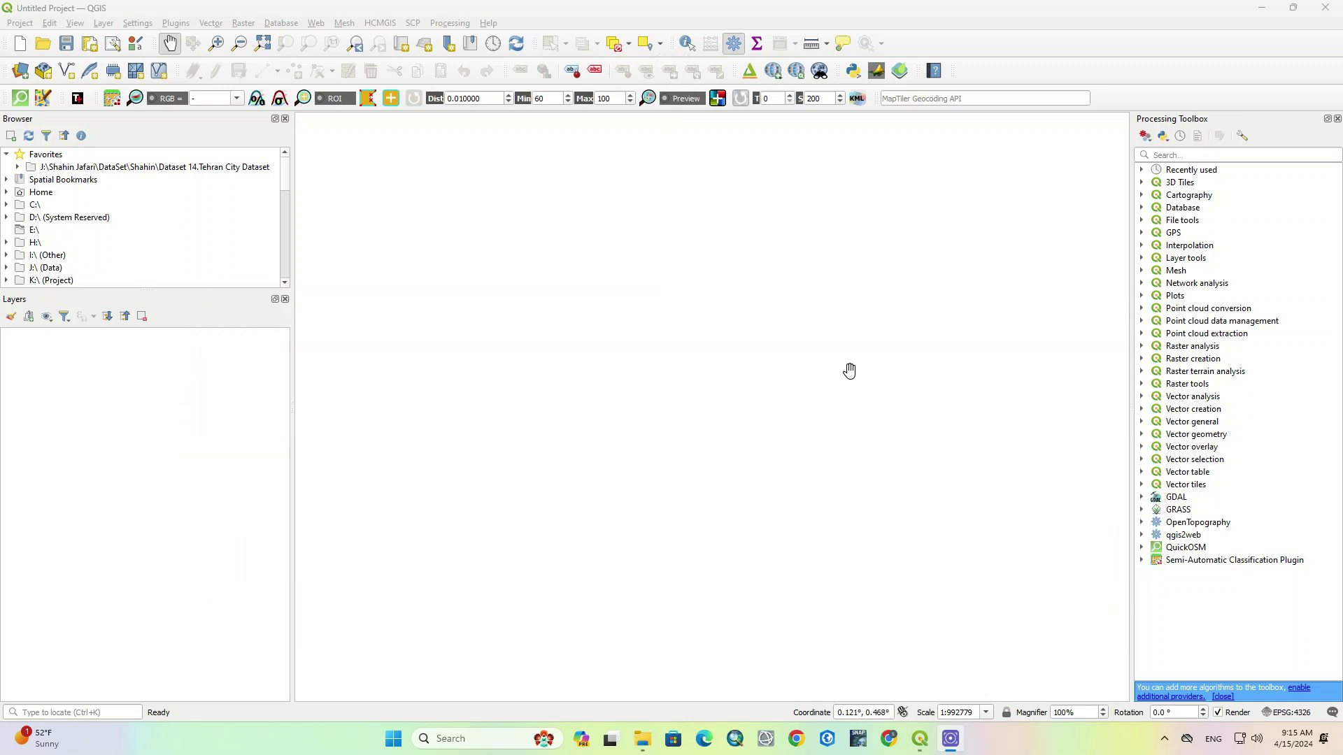
# Step: Reach the plugin manager past the SSL warning and browse the All and Install from ZIP pages
pyautogui.click(178, 24)
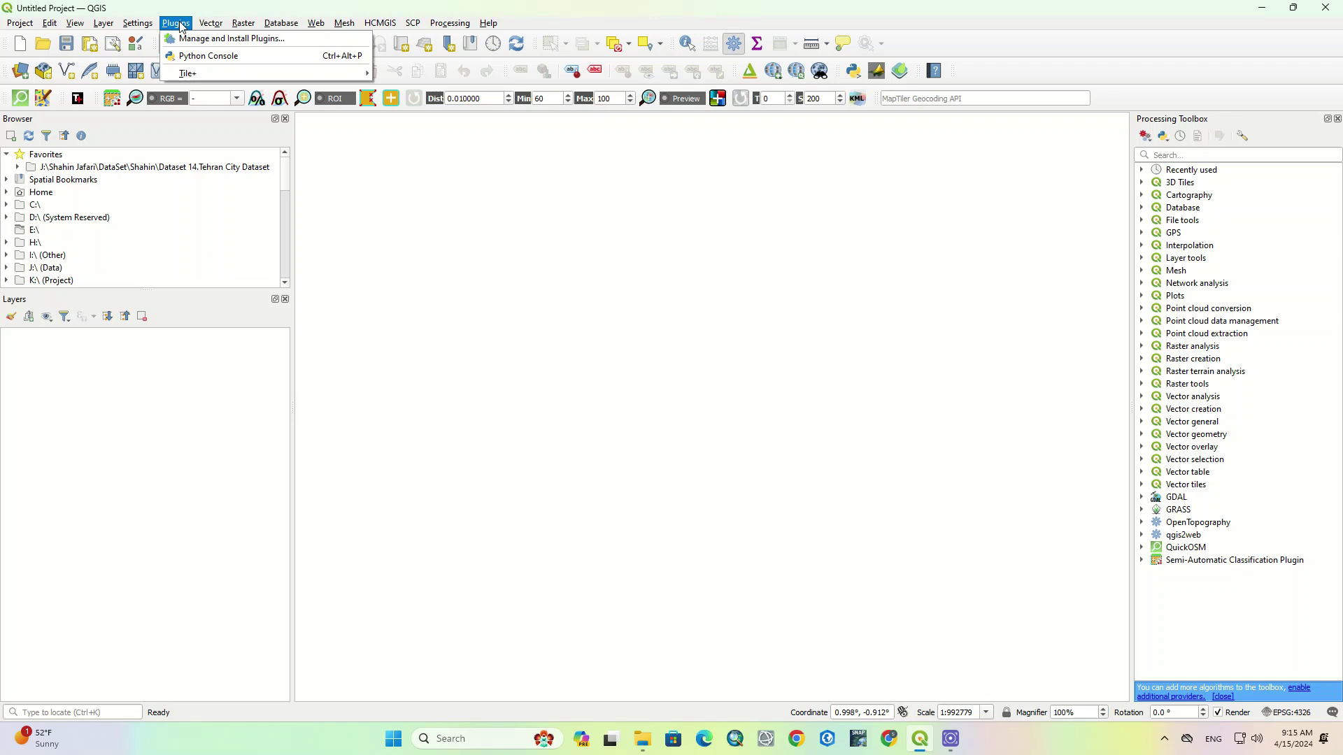
pyautogui.click(304, 40)
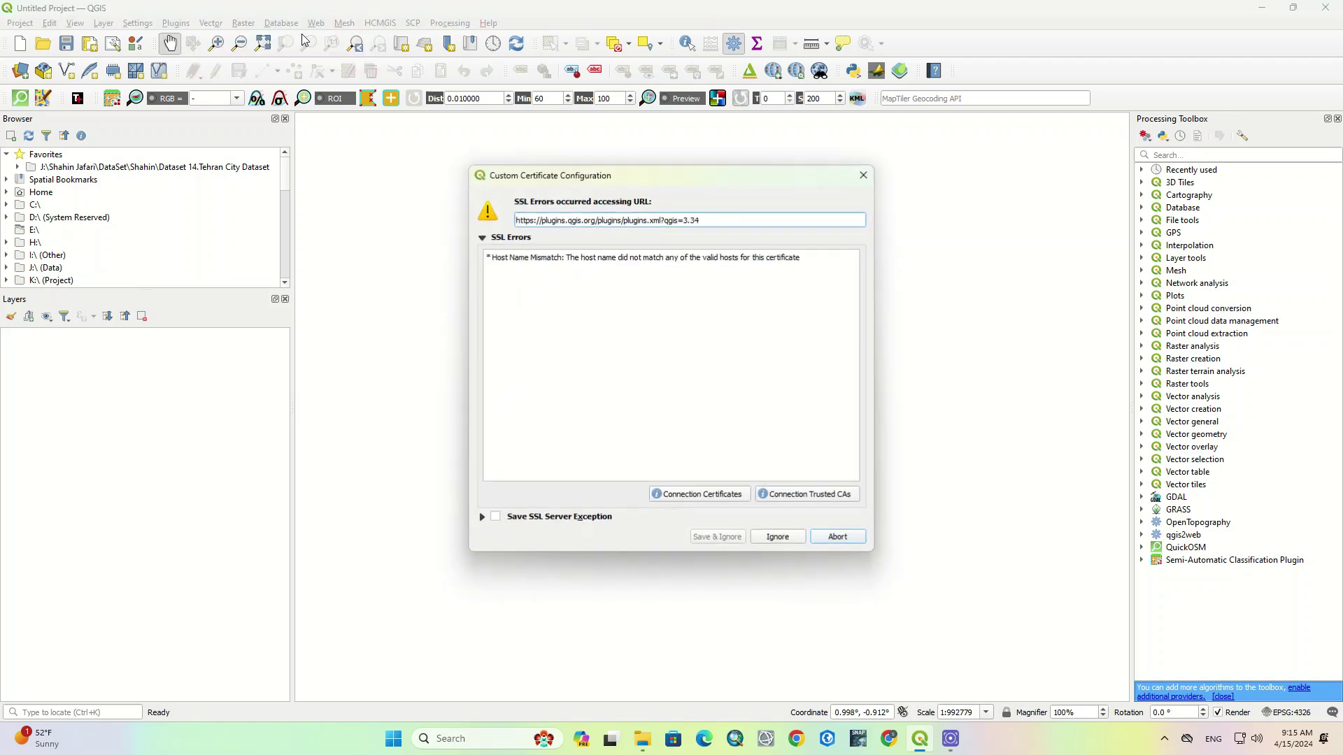
pyautogui.click(777, 537)
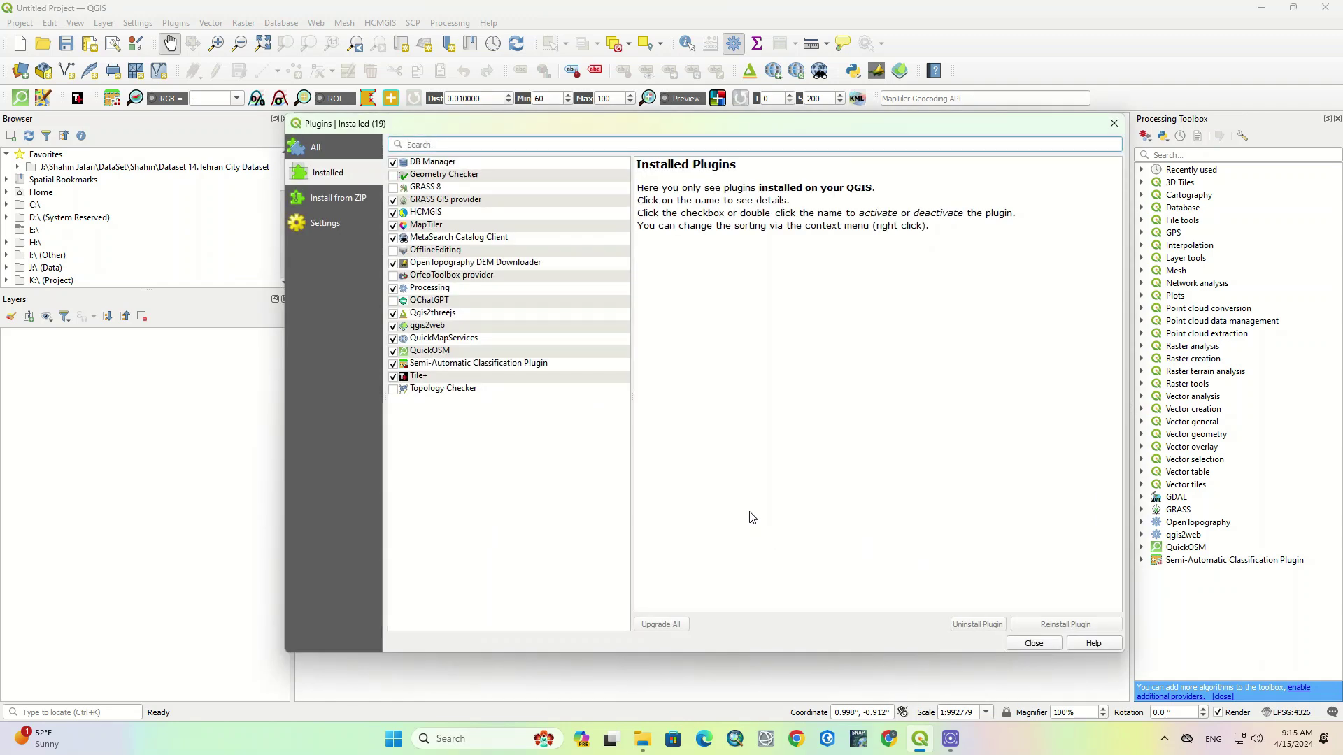
pyautogui.click(304, 152)
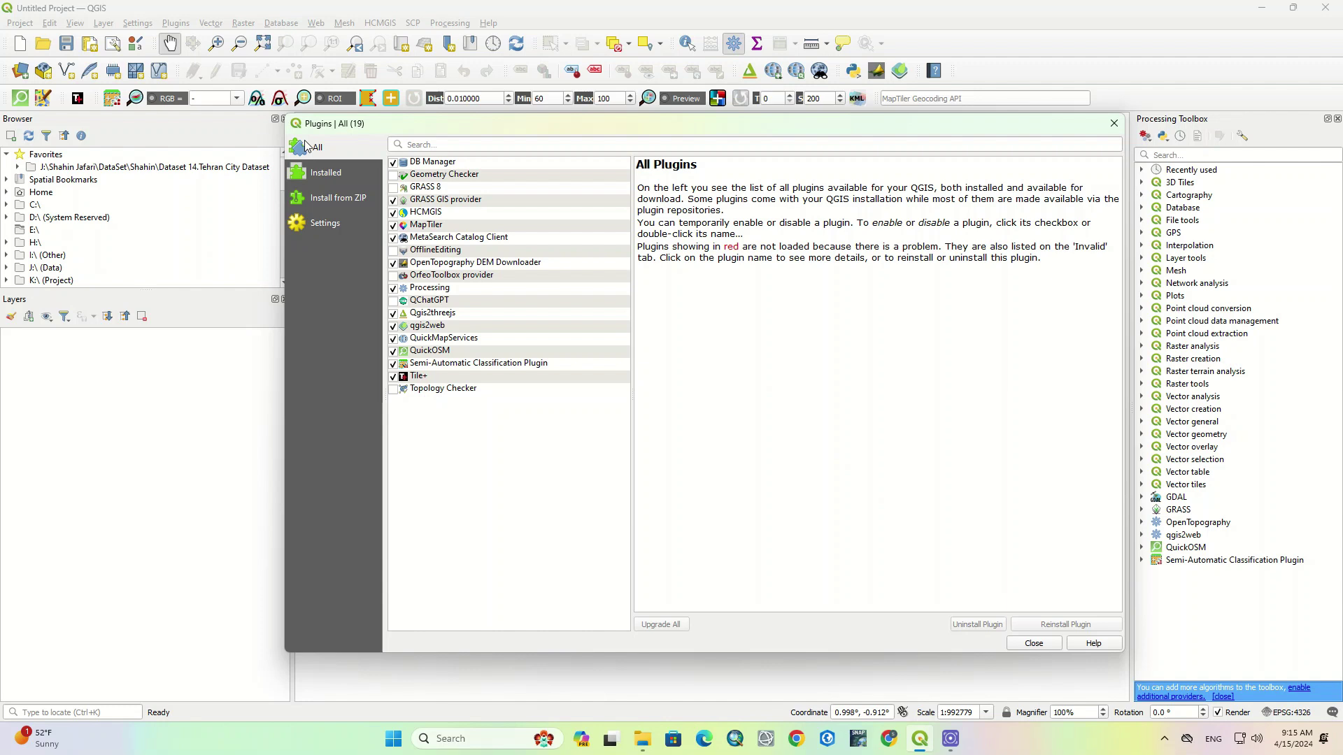
pyautogui.click(314, 199)
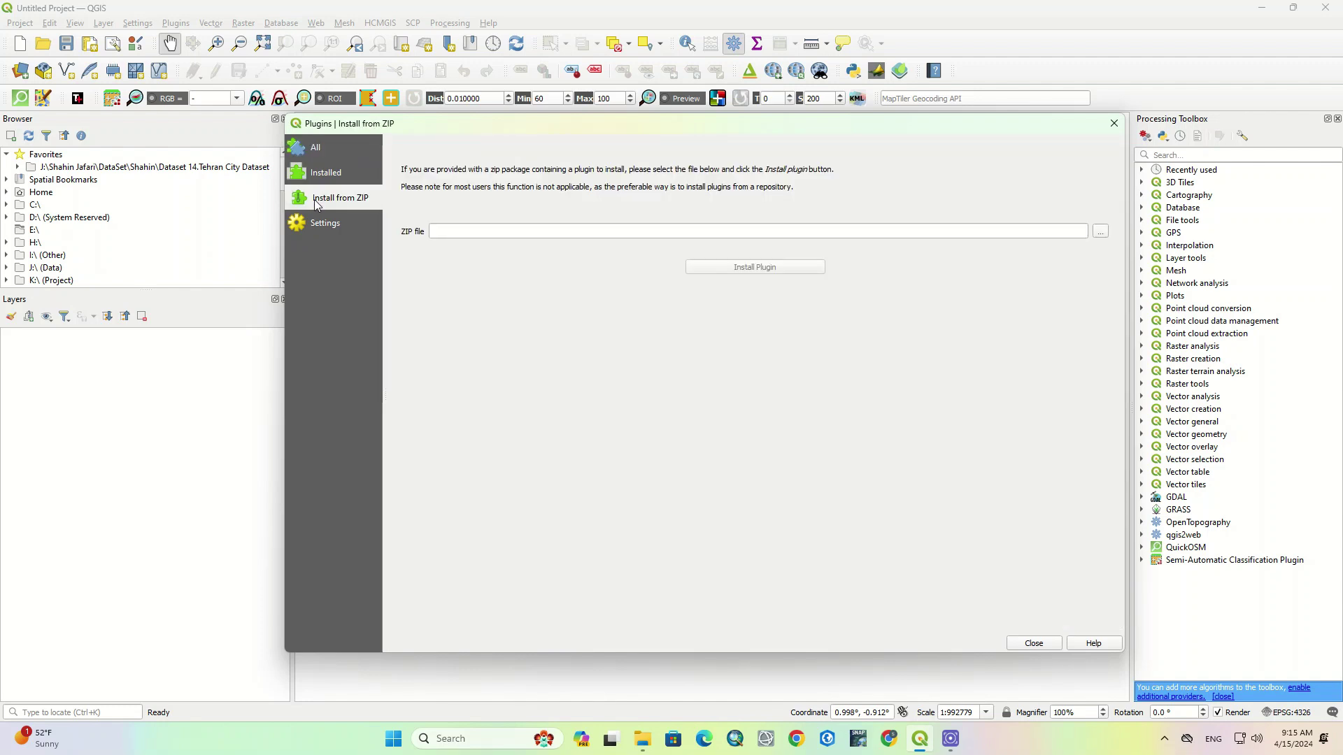
# Step: Find QuickOSM in the All list, disable and re-enable it, then close the manager
pyautogui.click(325, 171)
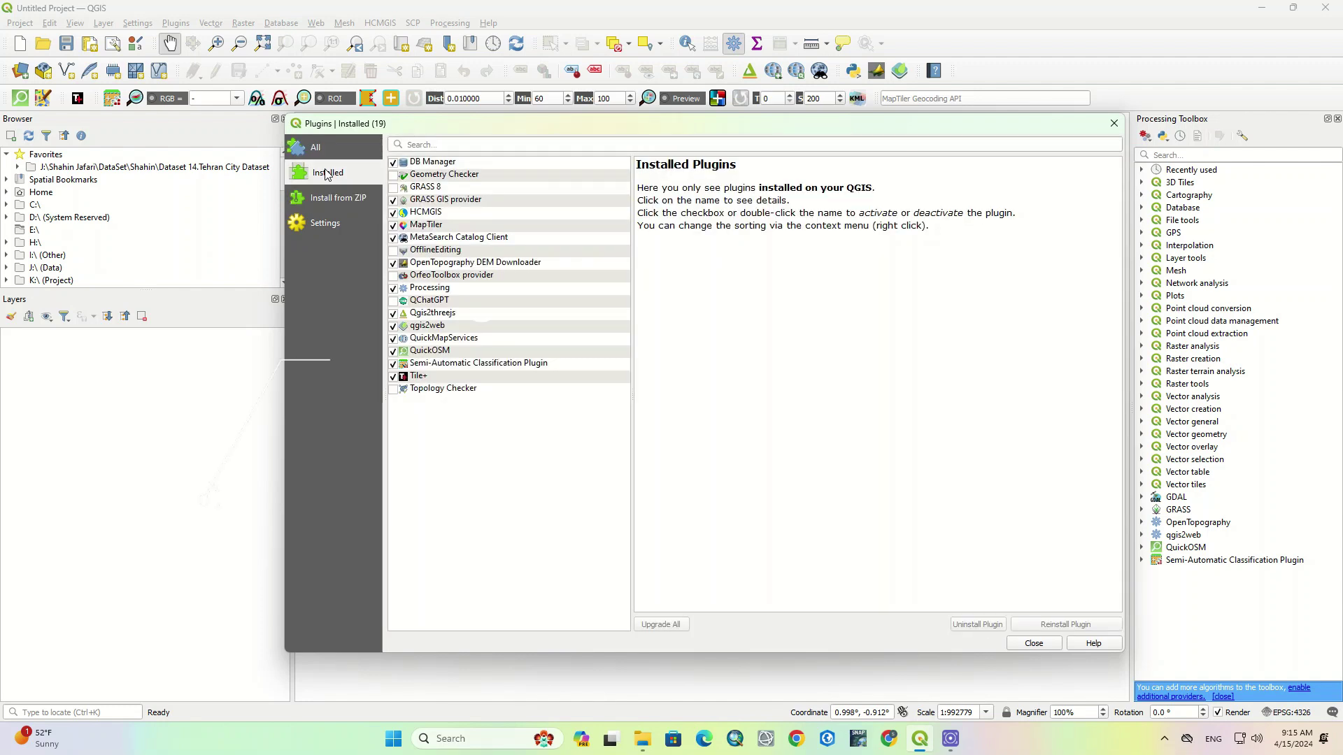
pyautogui.click(315, 148)
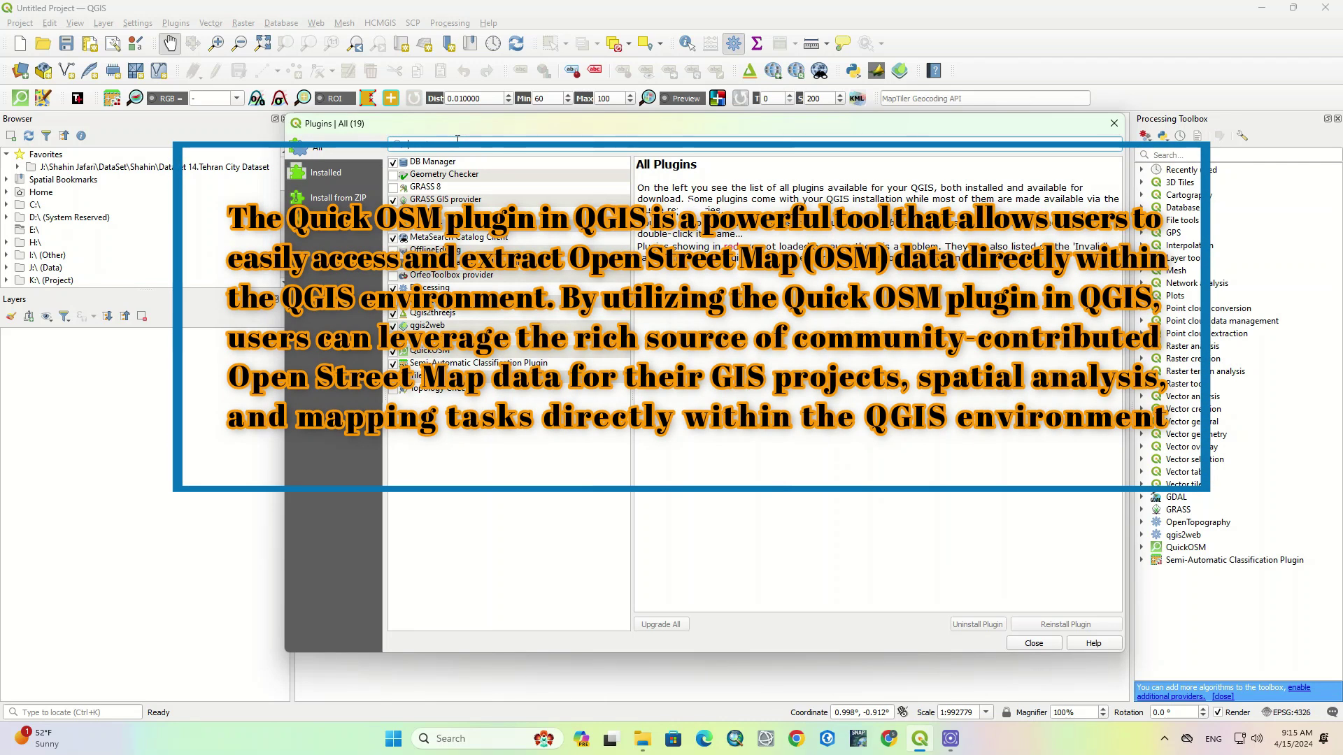
pyautogui.write('q')
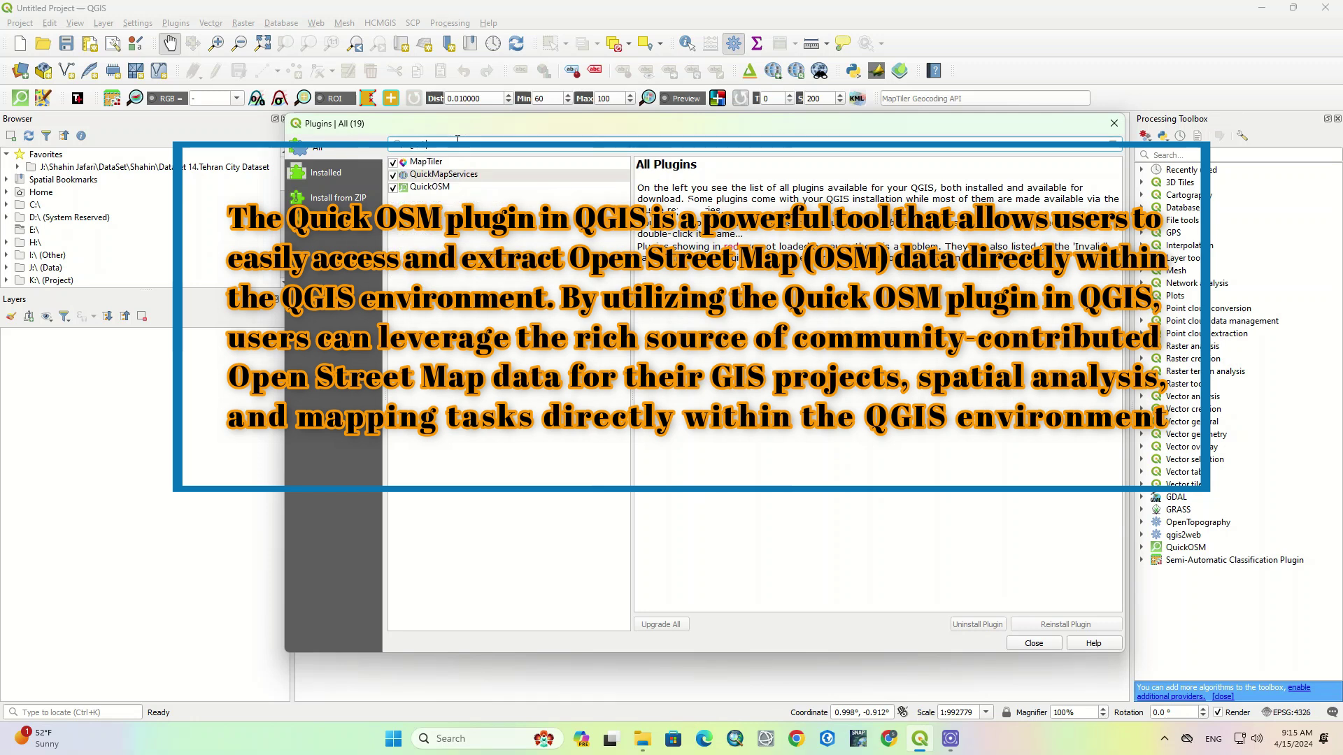
pyautogui.write('u')
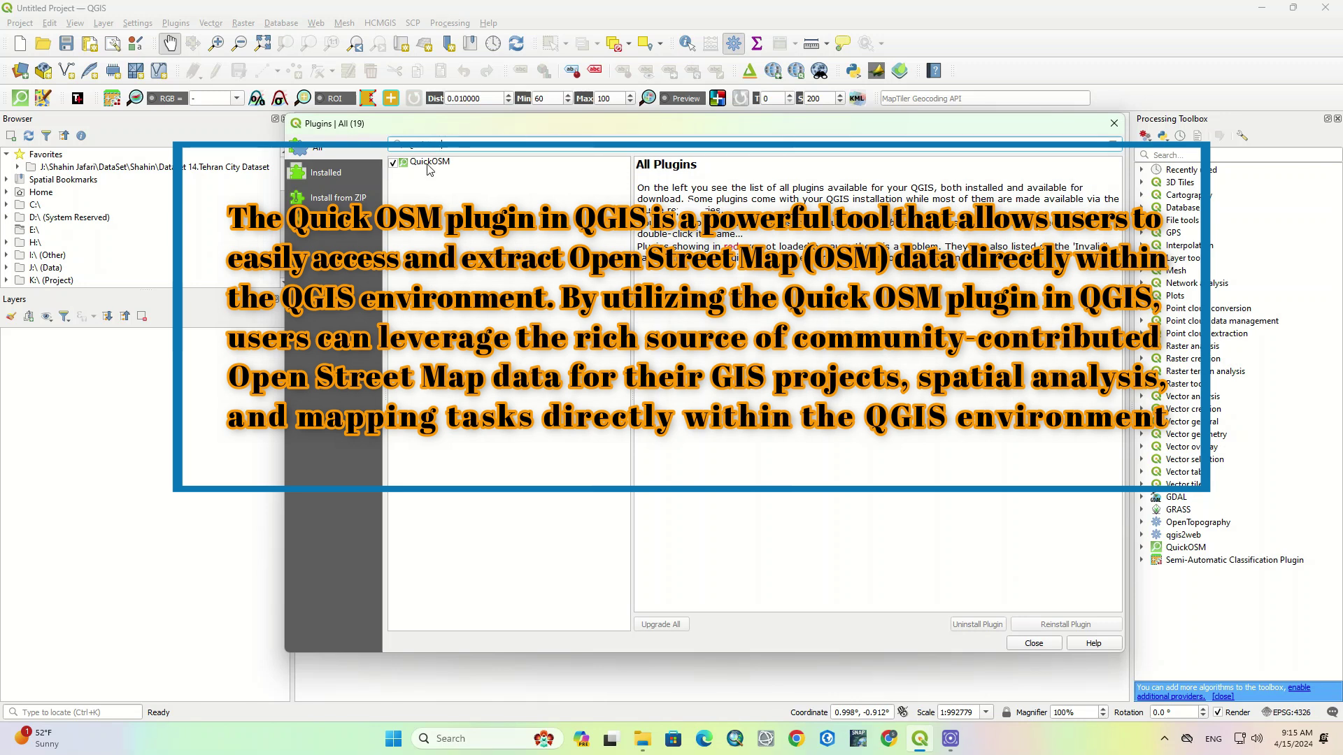
pyautogui.click(430, 163)
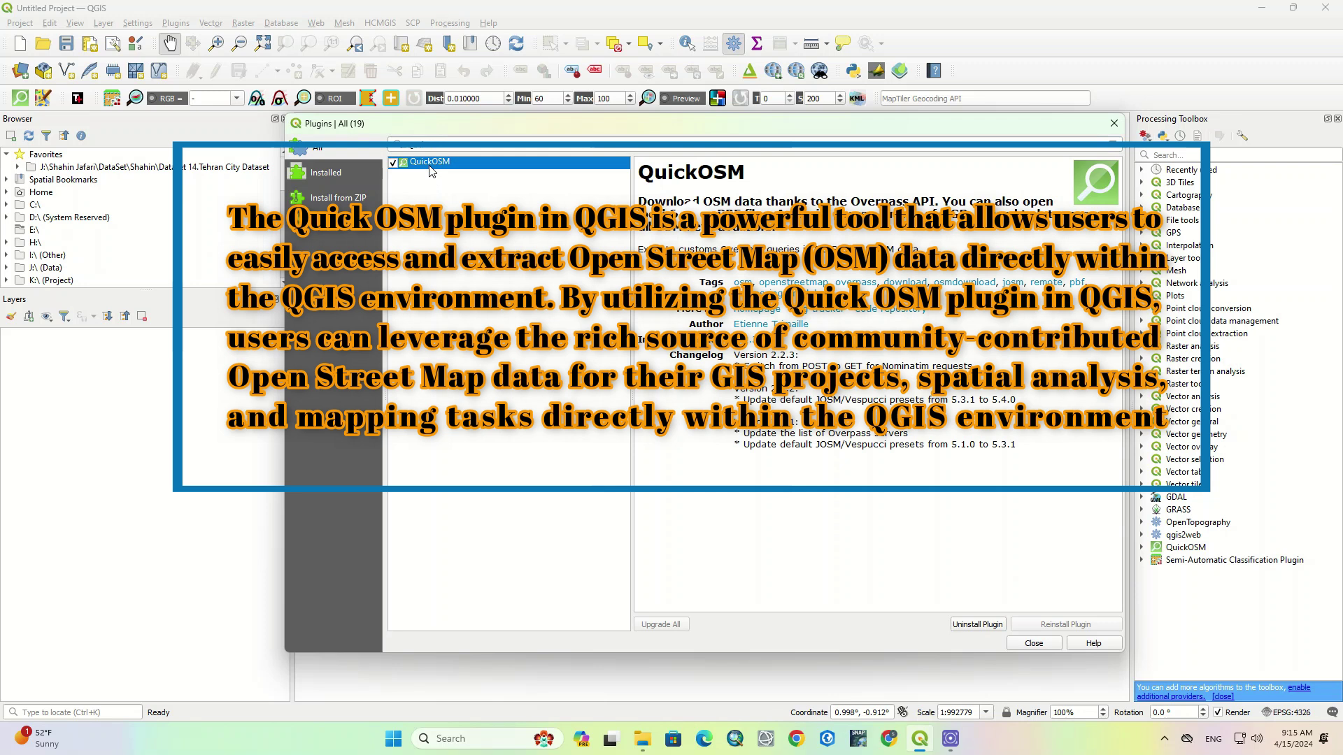
pyautogui.click(393, 163)
pyautogui.click(393, 163)
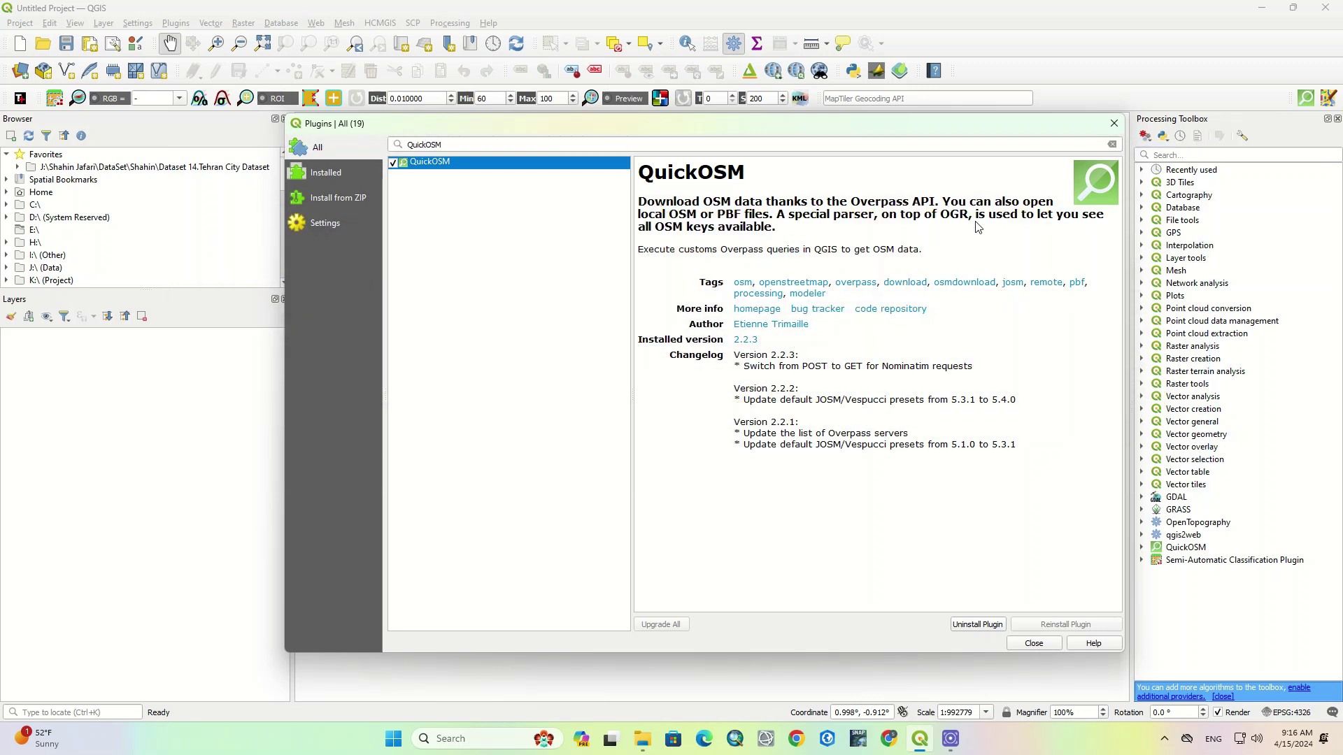
pyautogui.click(1112, 126)
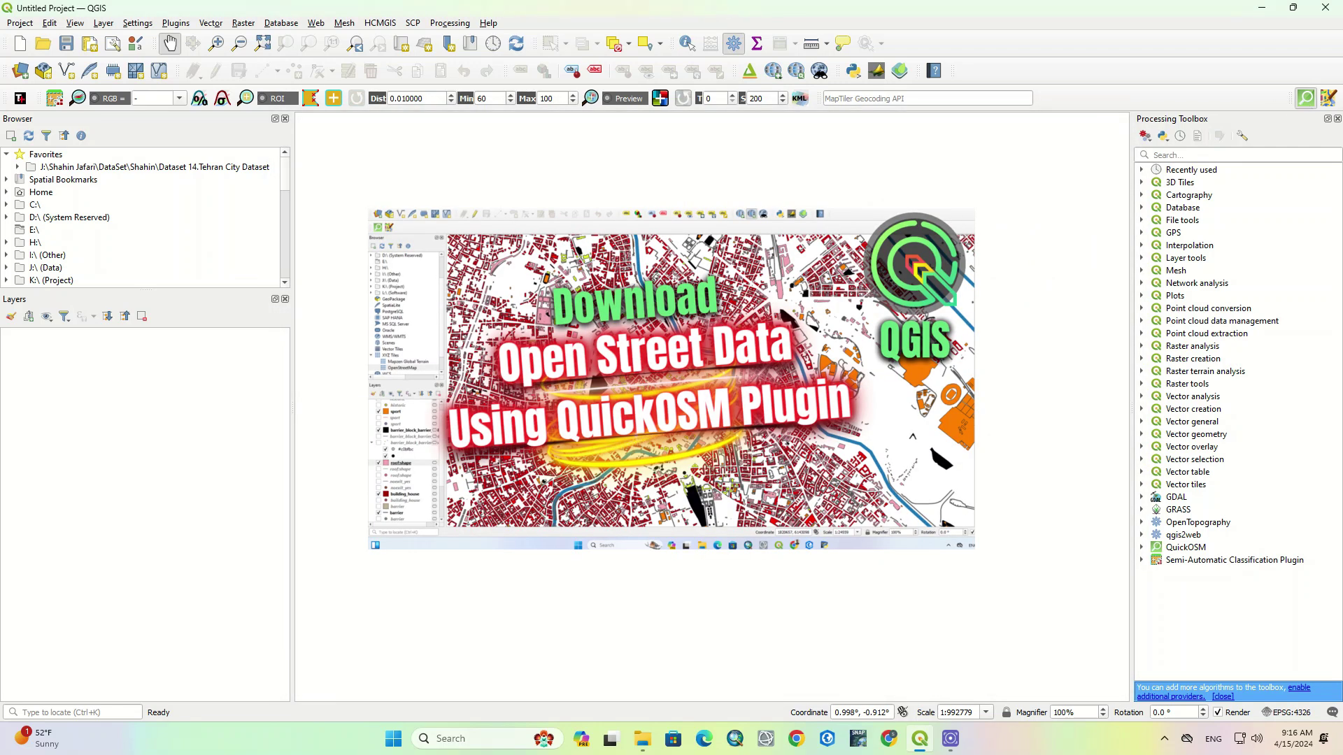
pyautogui.click(1305, 97)
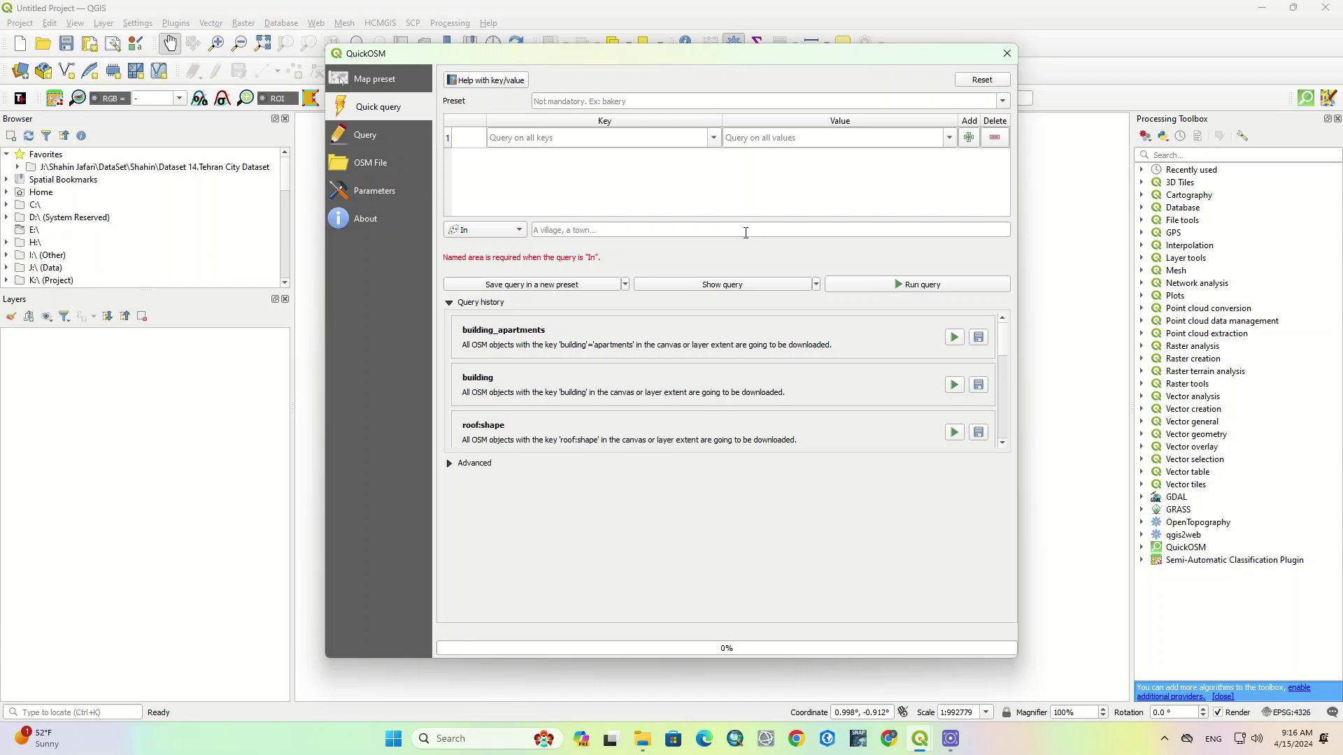
pyautogui.moveTo(826, 58); pyautogui.dragTo(830, 75)
pyautogui.click(1010, 69)
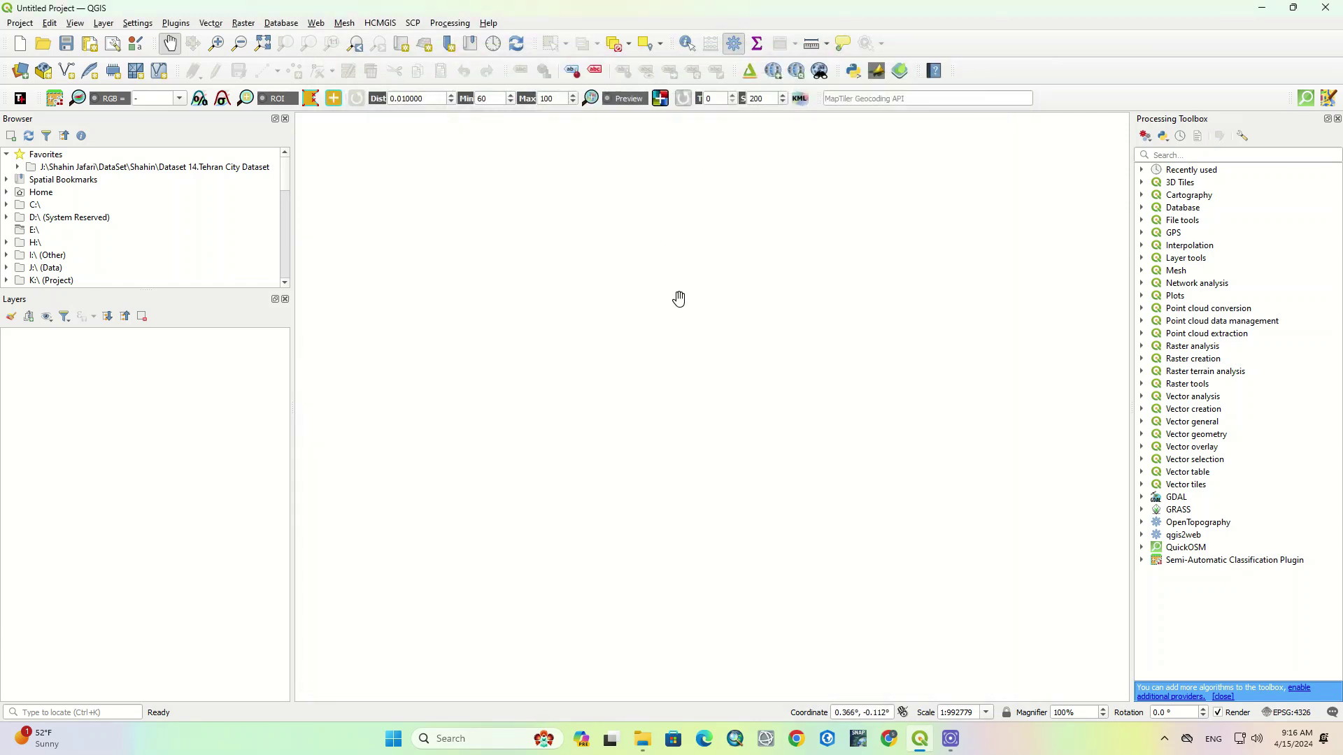
# Step: Search 'Quickmap' in the plugin manager and toggle QuickMapServices off and back on
pyautogui.click(183, 24)
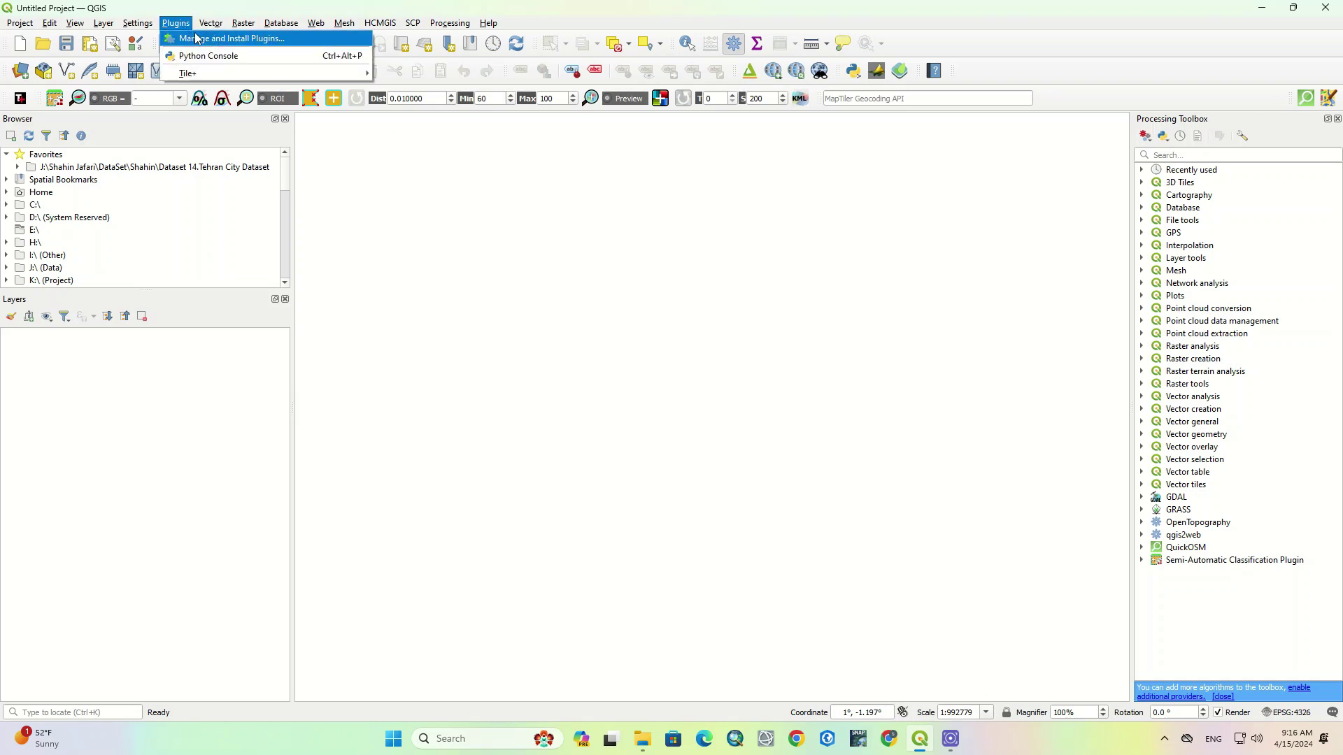
pyautogui.click(231, 39)
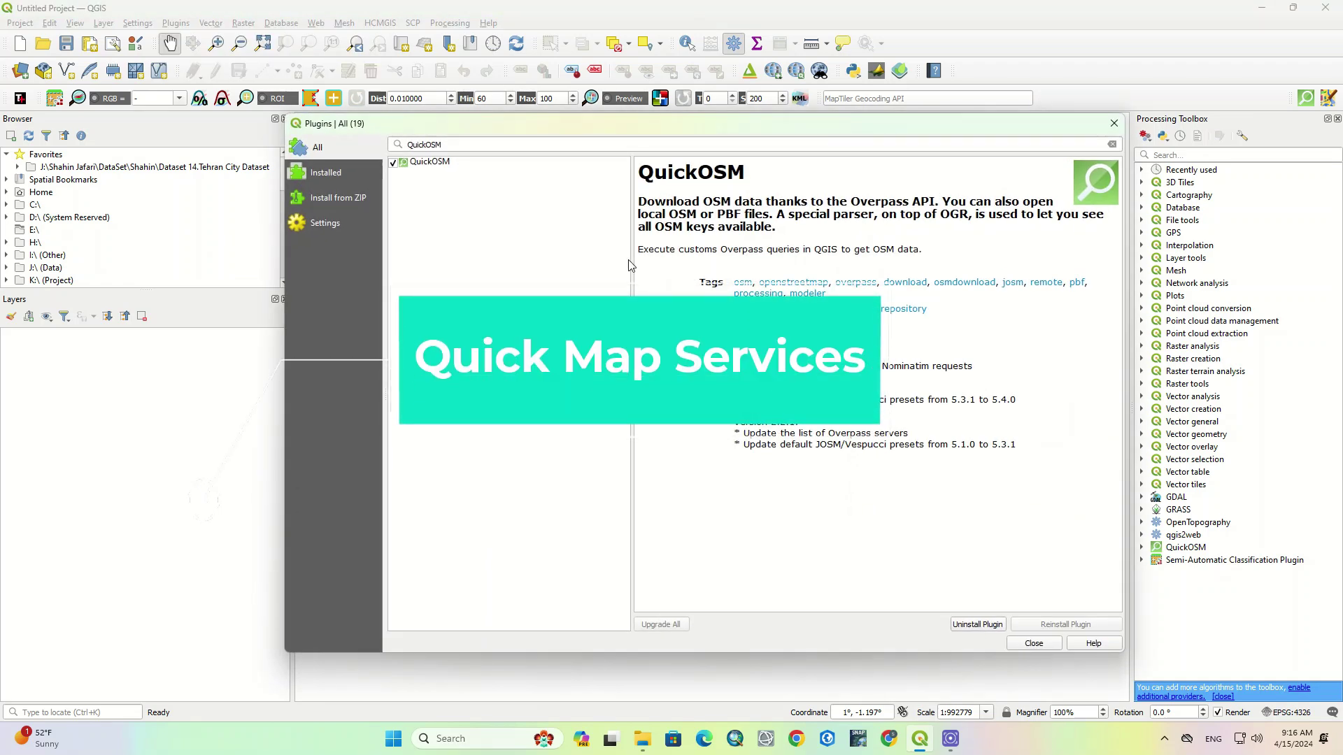
pyautogui.moveTo(443, 145); pyautogui.dragTo(430, 145)
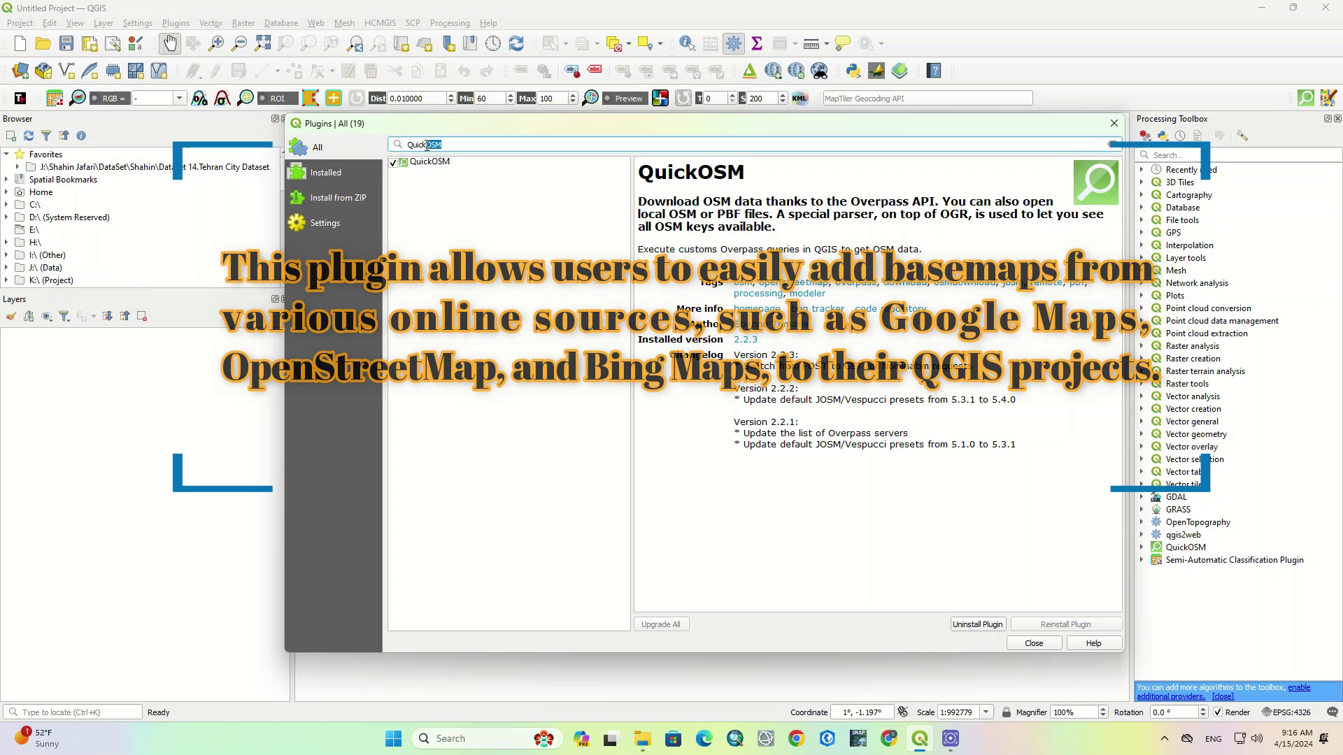
pyautogui.write('Map')
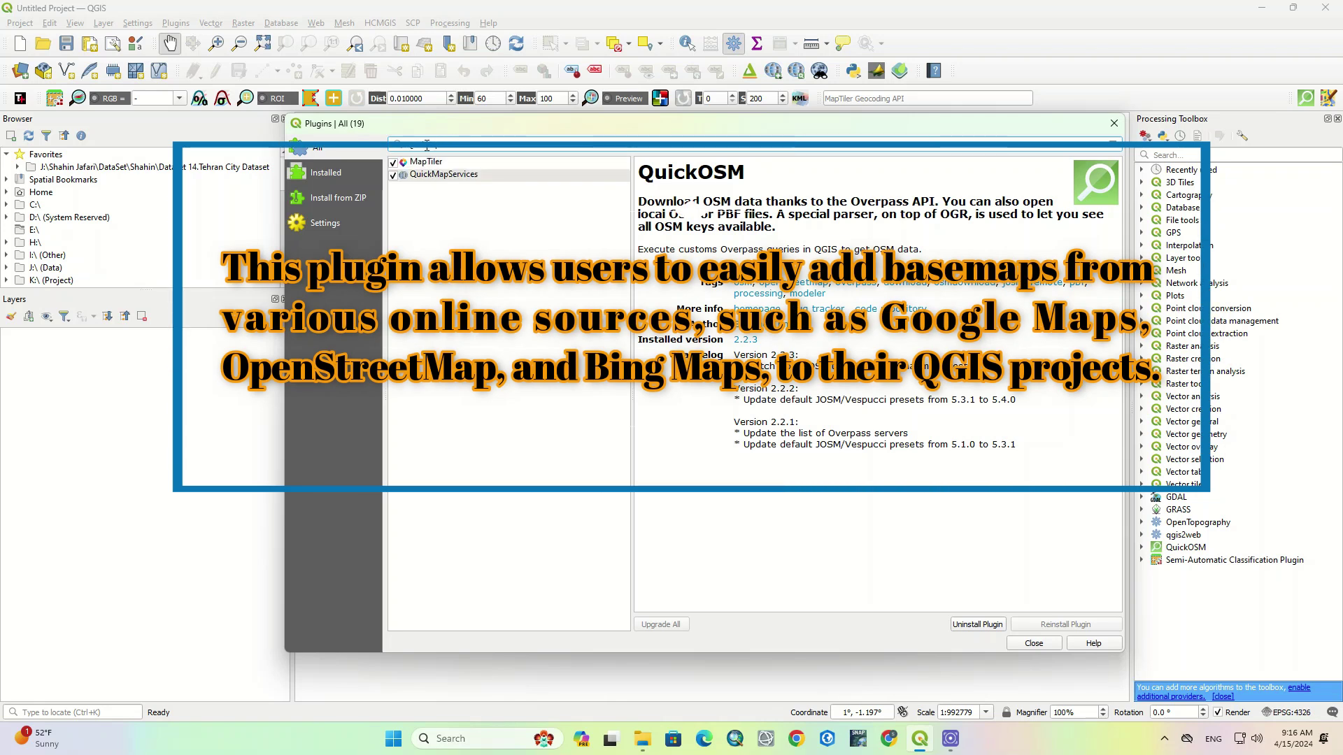
pyautogui.click(443, 175)
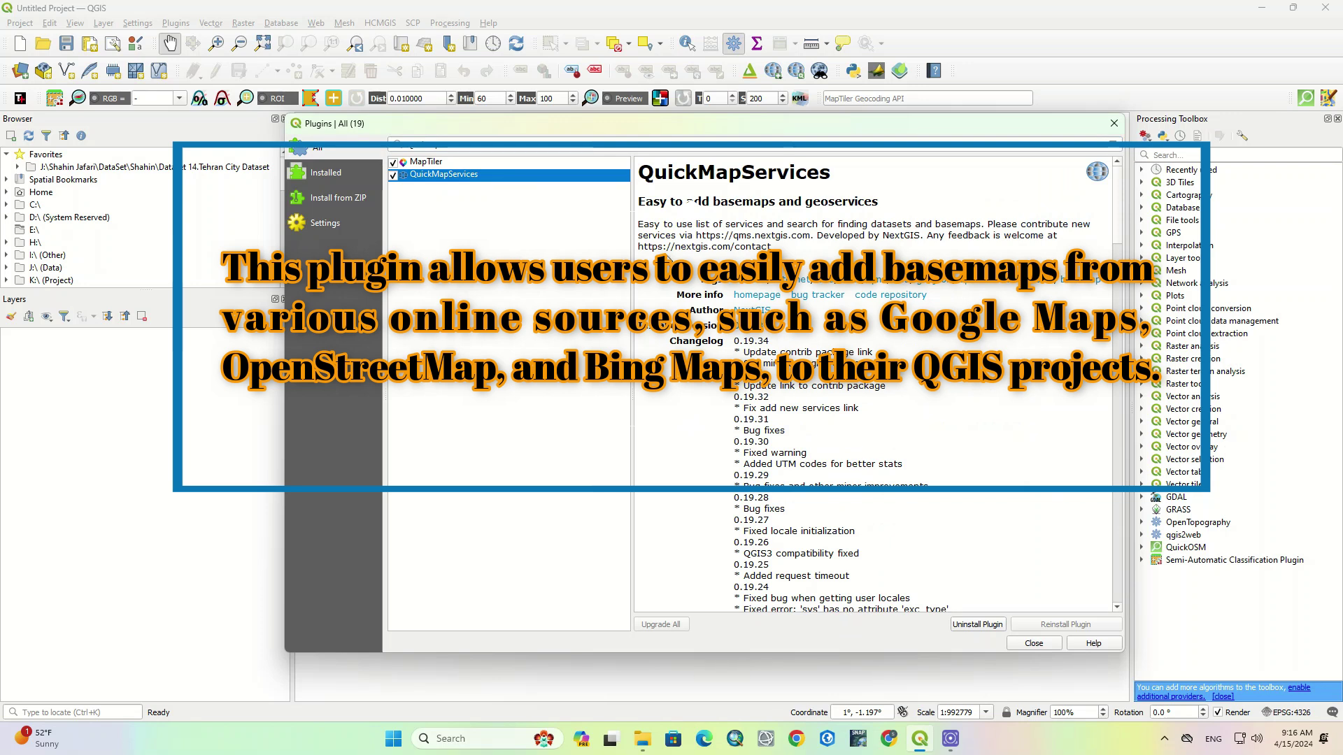
pyautogui.click(396, 176)
pyautogui.click(395, 176)
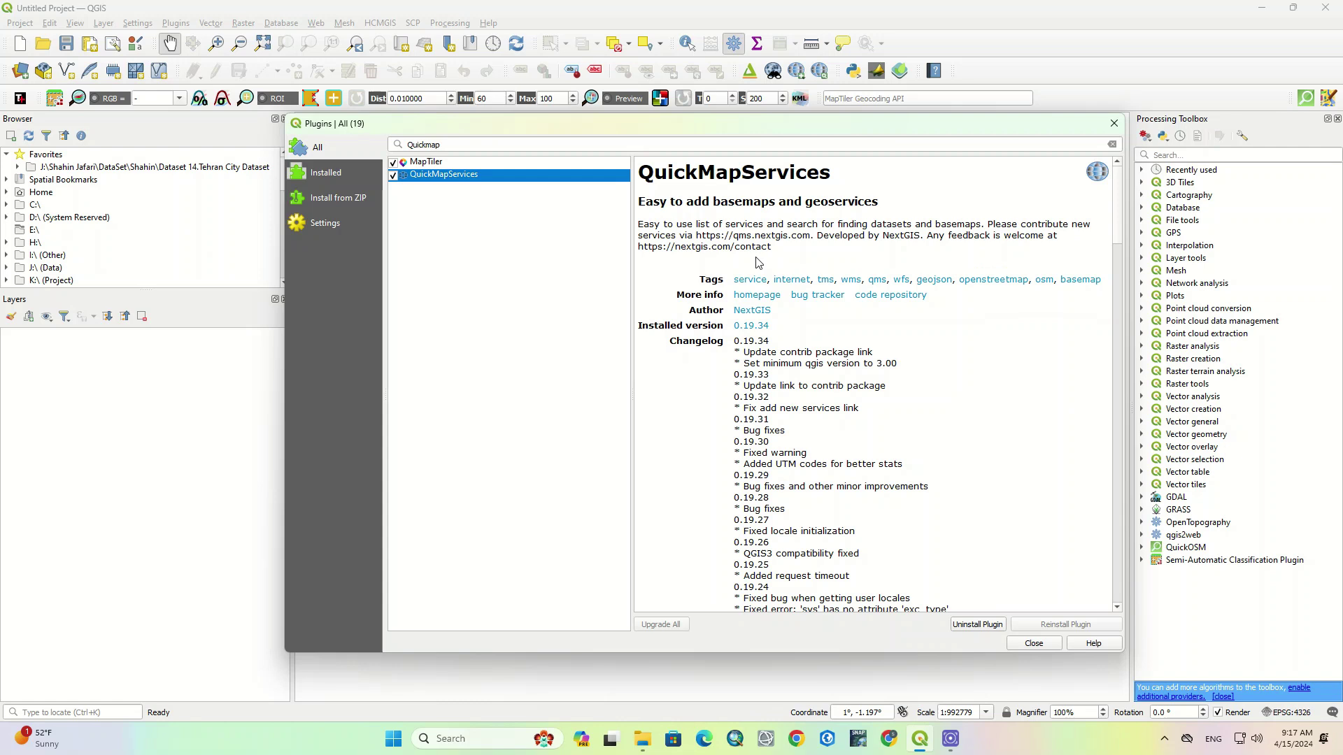
# Step: Add the Google Satellite basemap layer from the QuickMapServices menu
pyautogui.click(1115, 126)
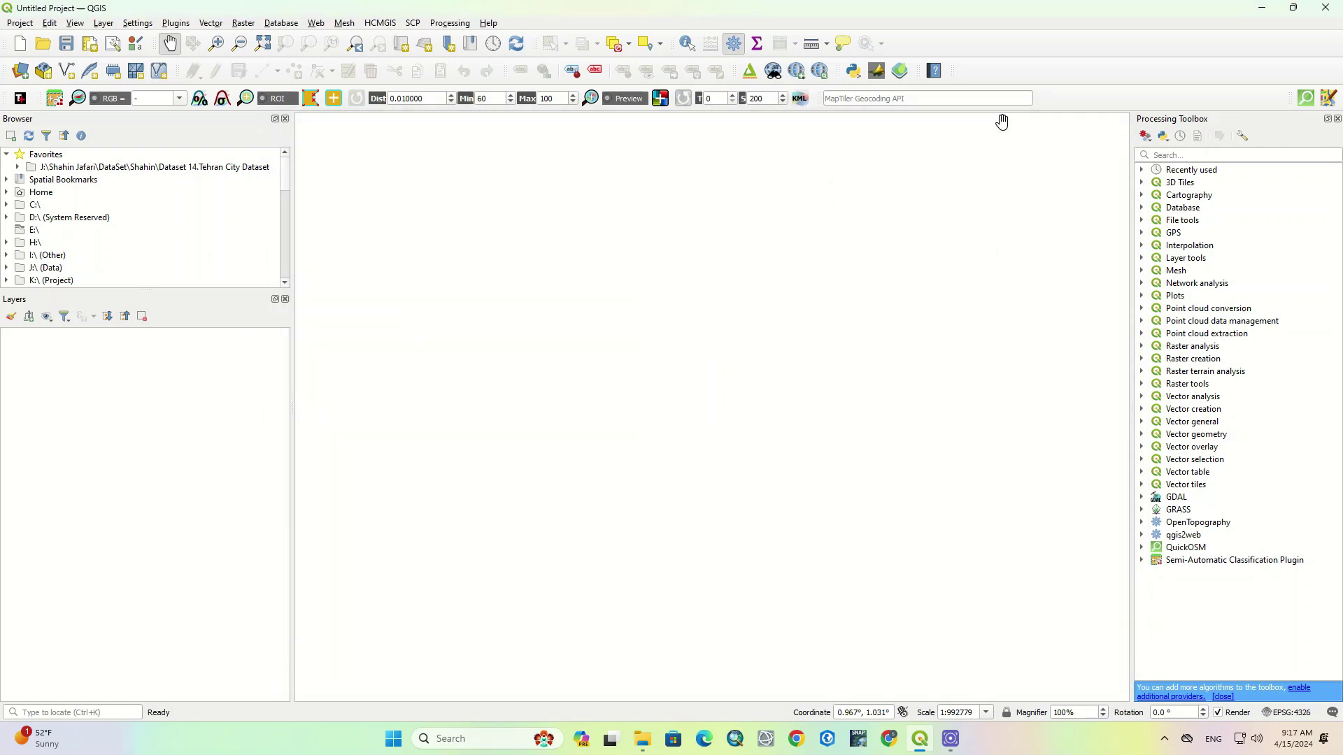
pyautogui.click(799, 71)
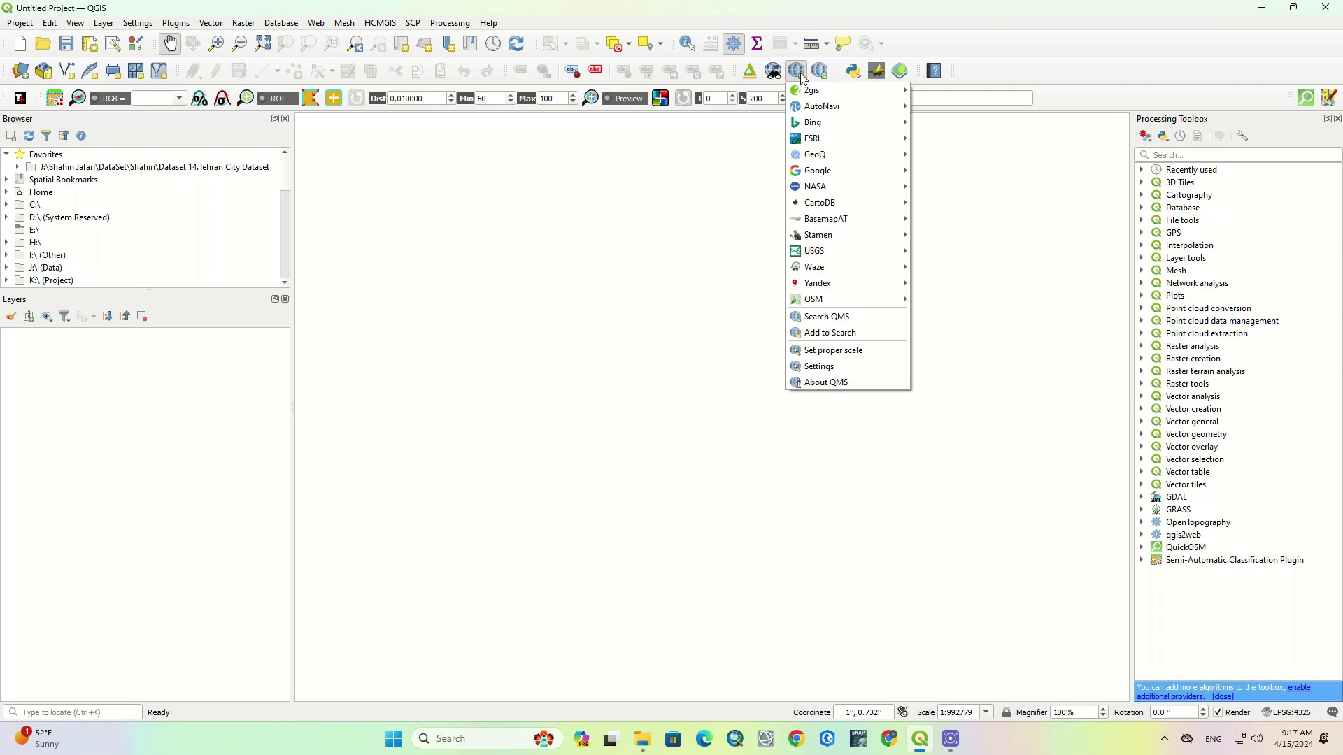
pyautogui.moveTo(817, 170)
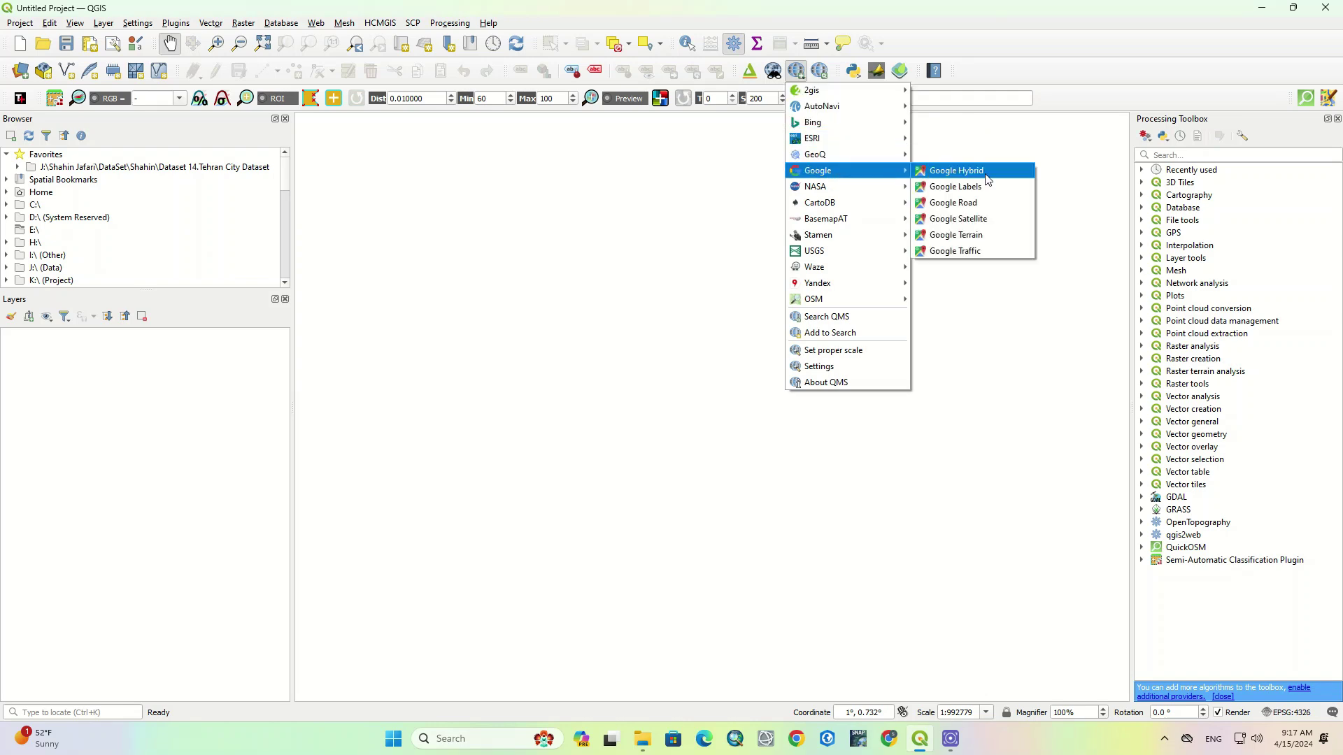
pyautogui.click(958, 218)
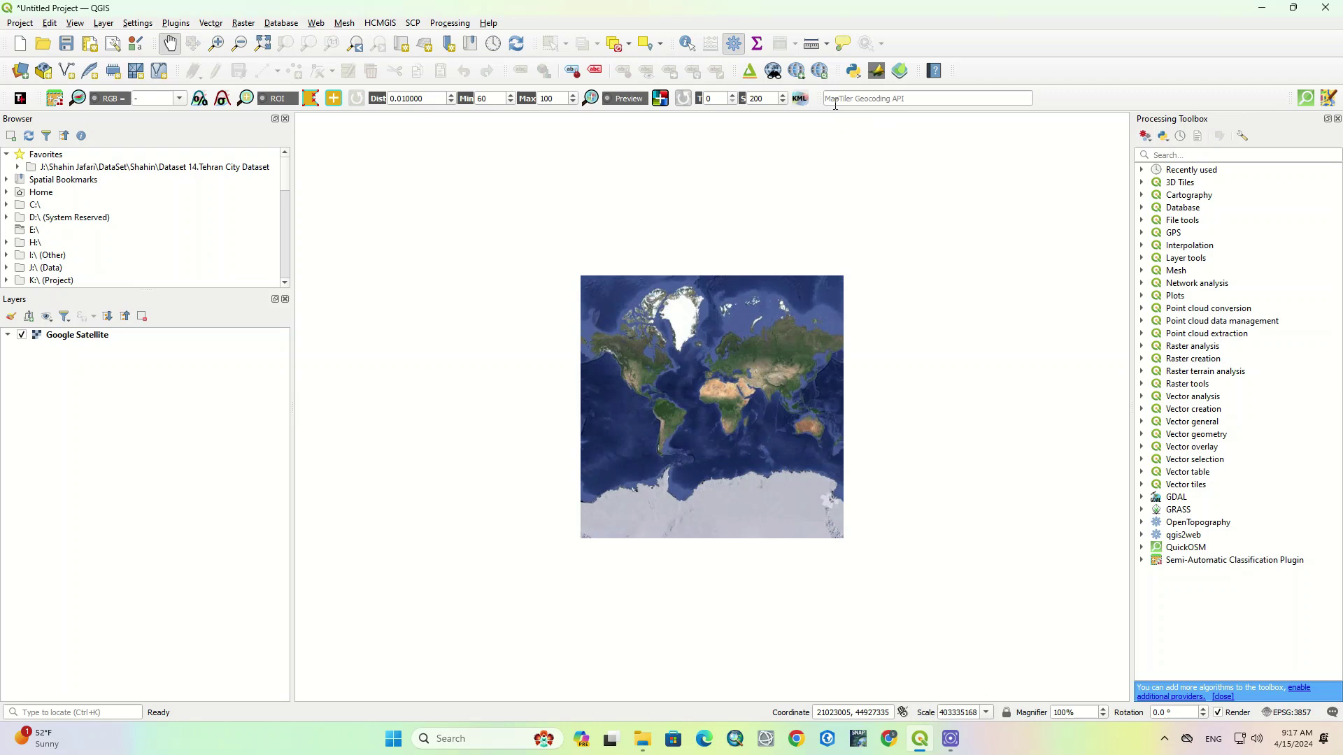
pyautogui.scroll(1, 739, 319)
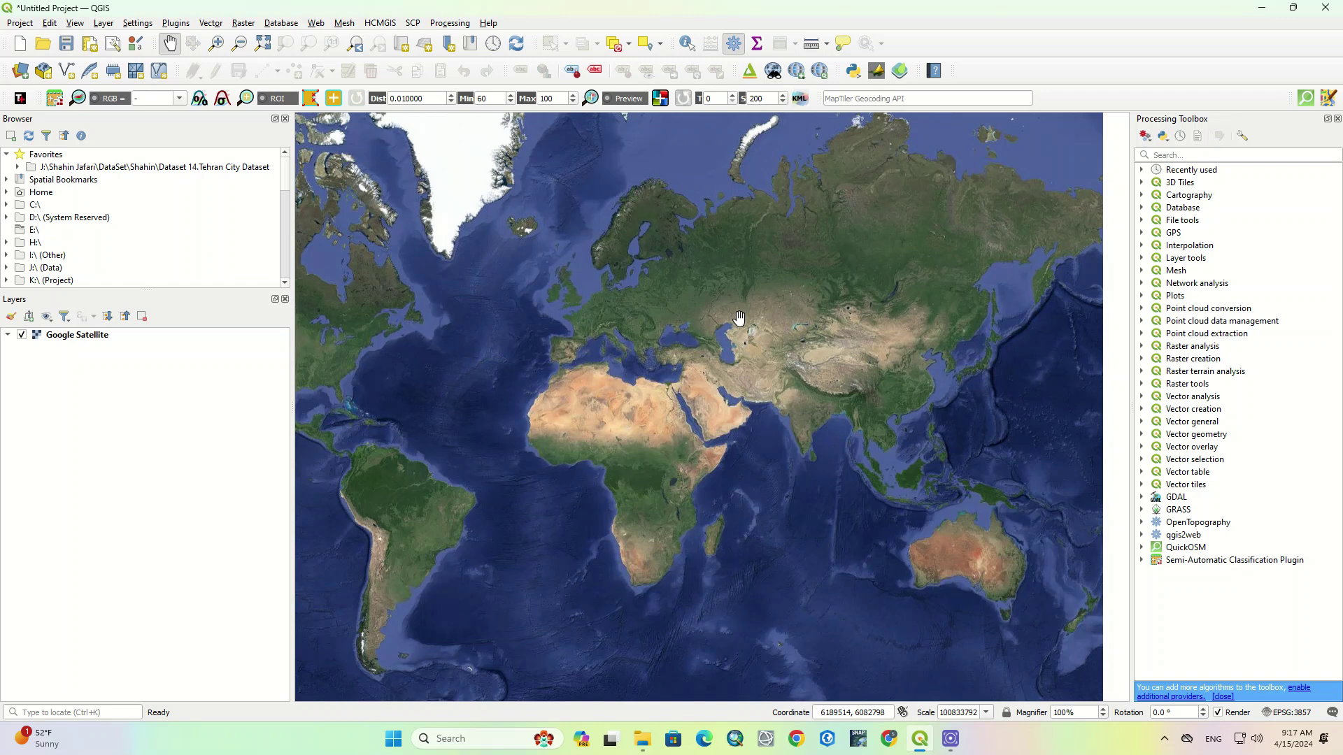
pyautogui.scroll(1, 738, 314)
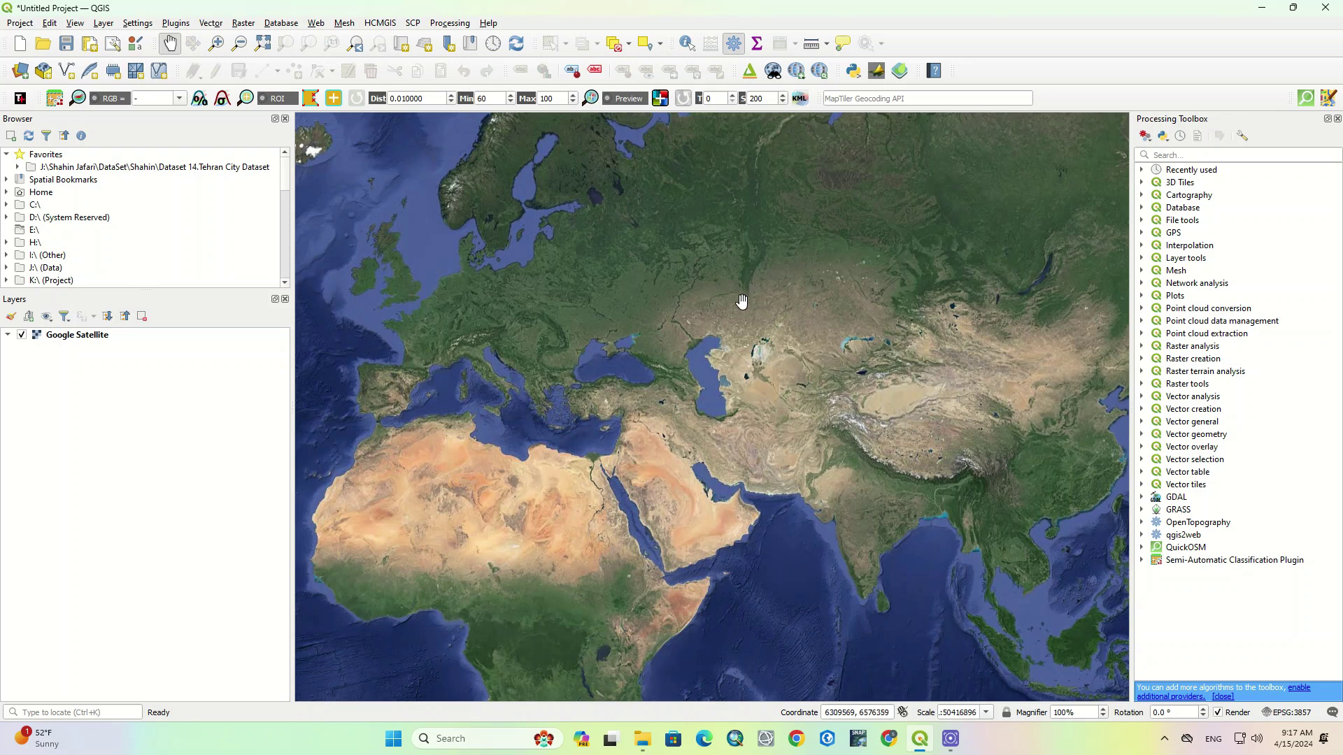
pyautogui.scroll(1, 781, 327)
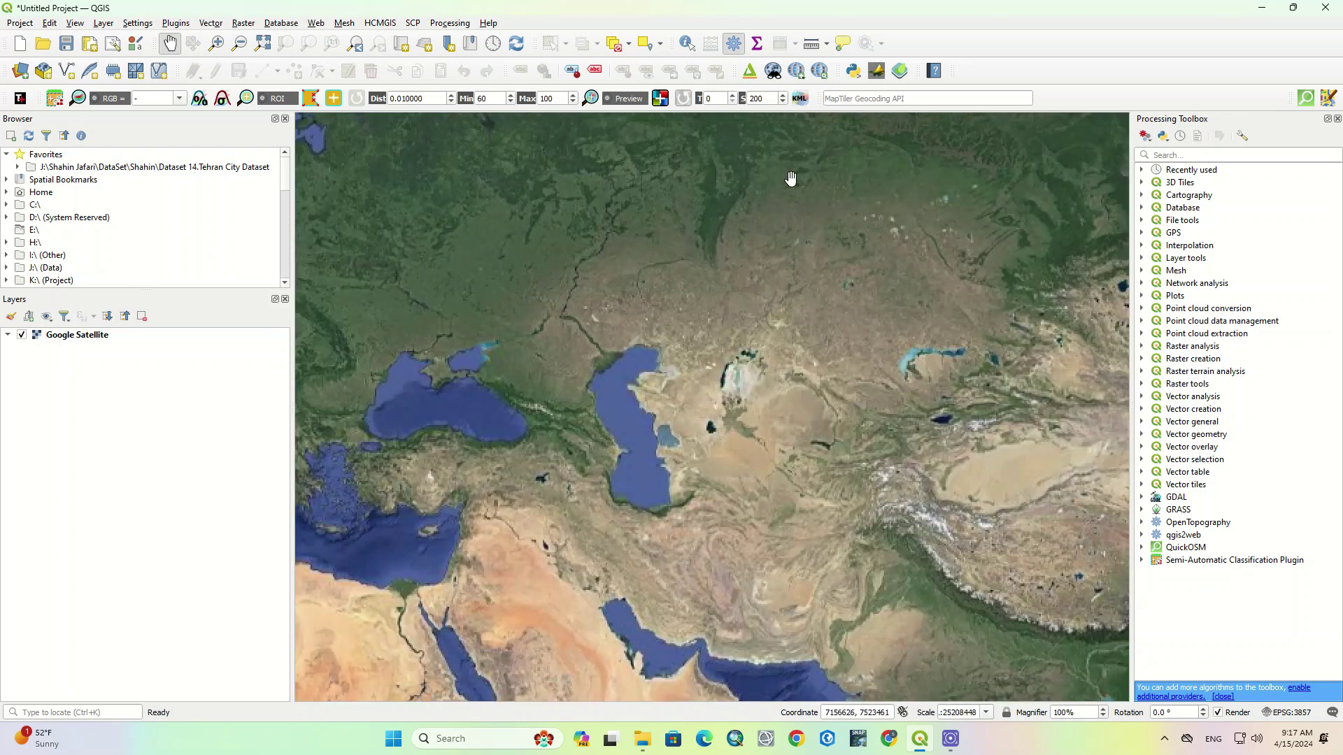
# Step: Reopen and dismiss the basemap list, then nudge the map view over Central Asia
pyautogui.click(798, 72)
pyautogui.moveTo(845, 107)
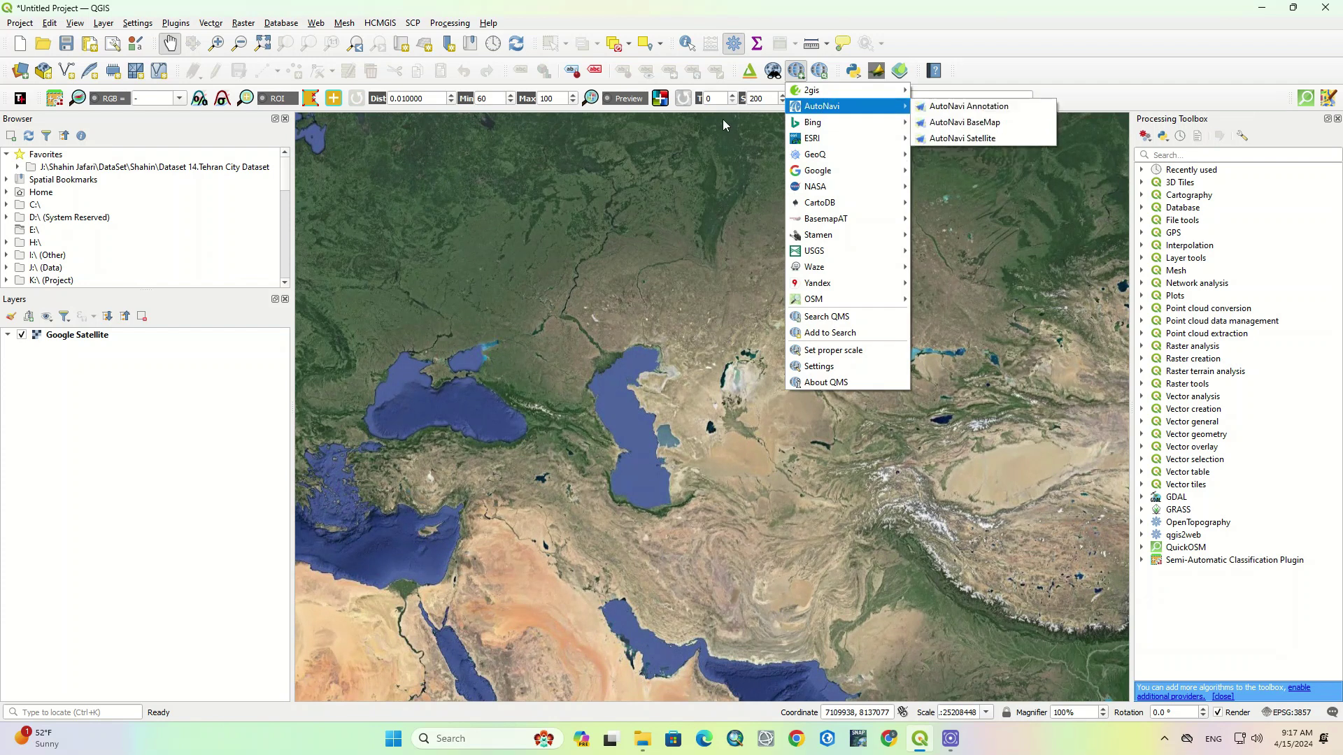
pyautogui.click(706, 248)
pyautogui.moveTo(723, 252); pyautogui.dragTo(692, 231)
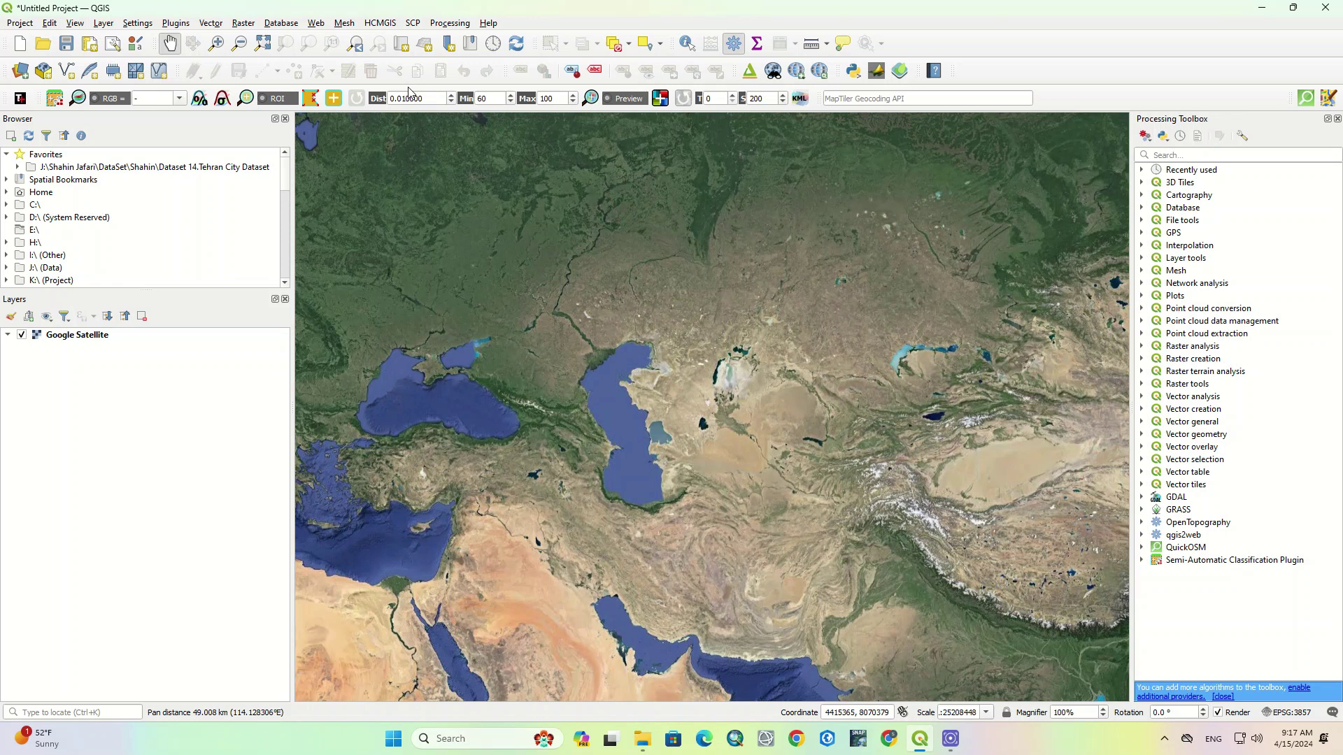
pyautogui.click(175, 23)
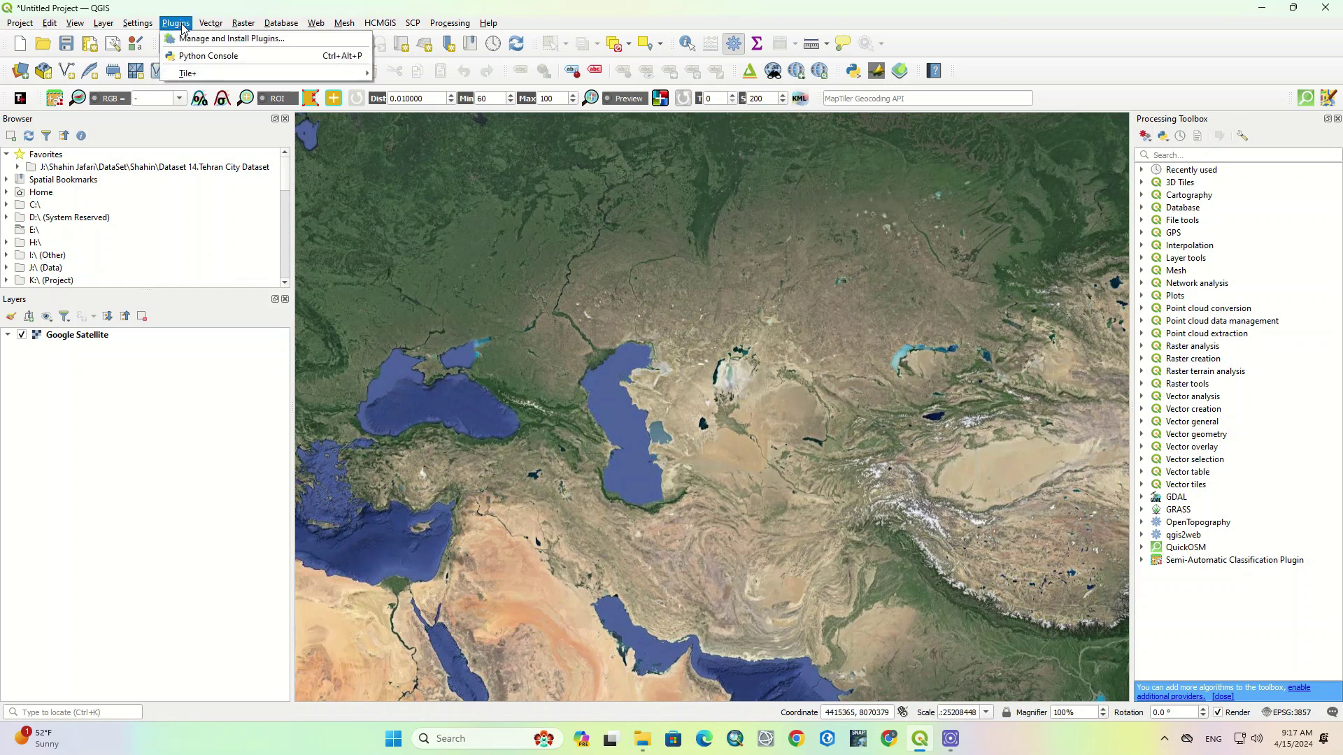
# Step: Search 'semi' and toggle the Semi-Automatic Classification Plugin off and on so its dock appears
pyautogui.click(245, 41)
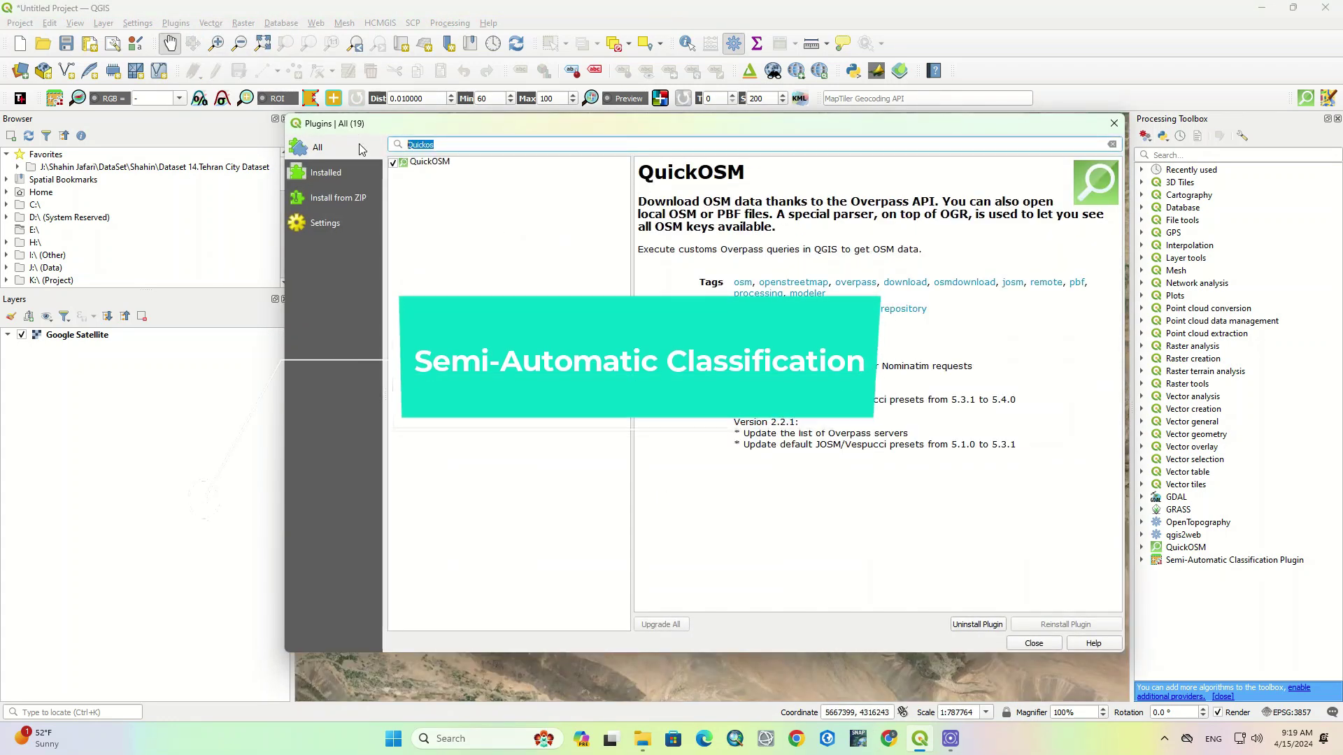
pyautogui.press('BackSpace')
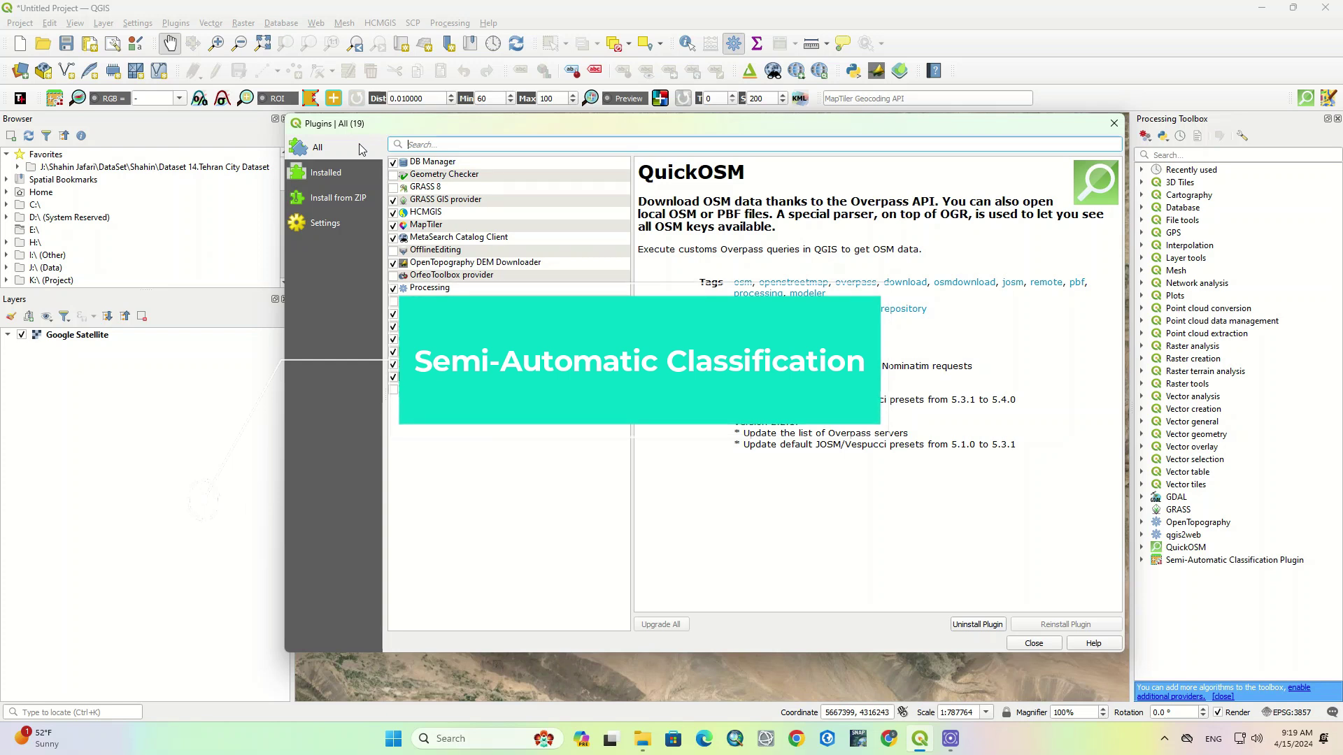
pyautogui.write('Sesemi')
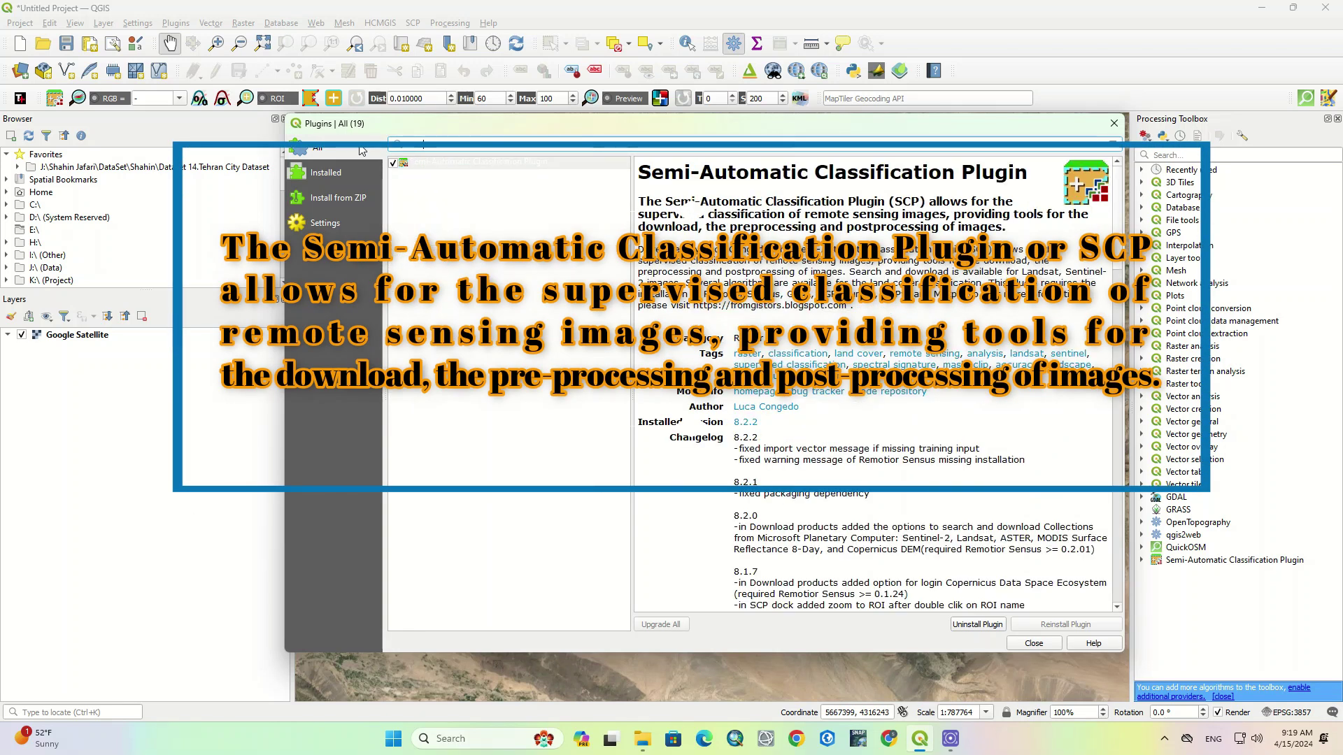
pyautogui.click(489, 193)
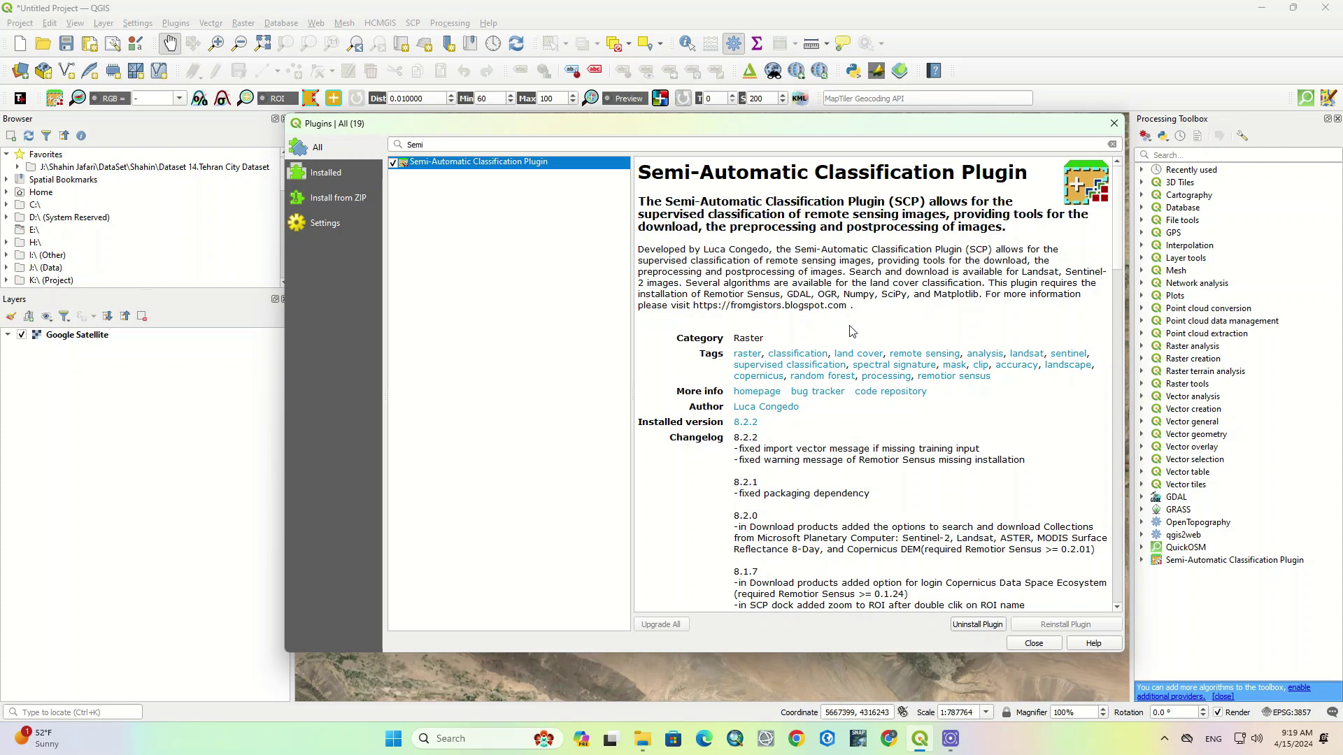
pyautogui.click(394, 164)
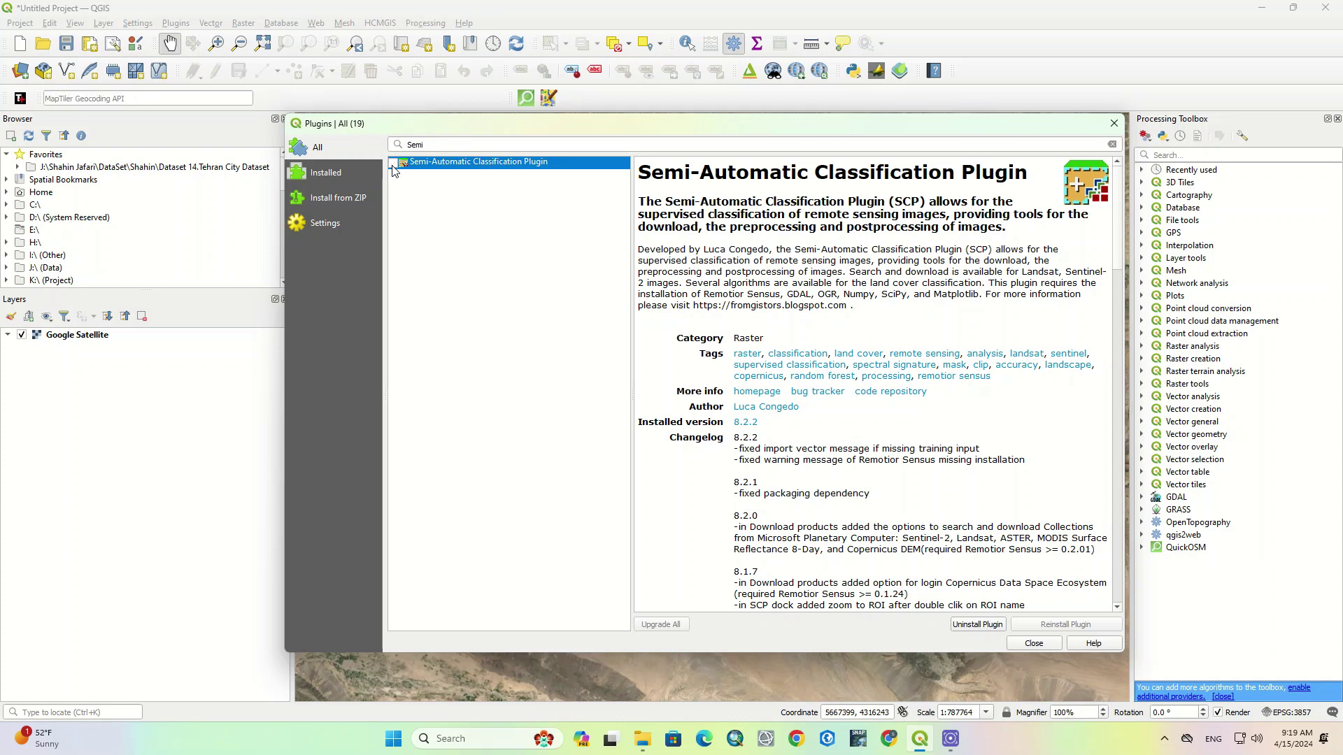
pyautogui.click(394, 165)
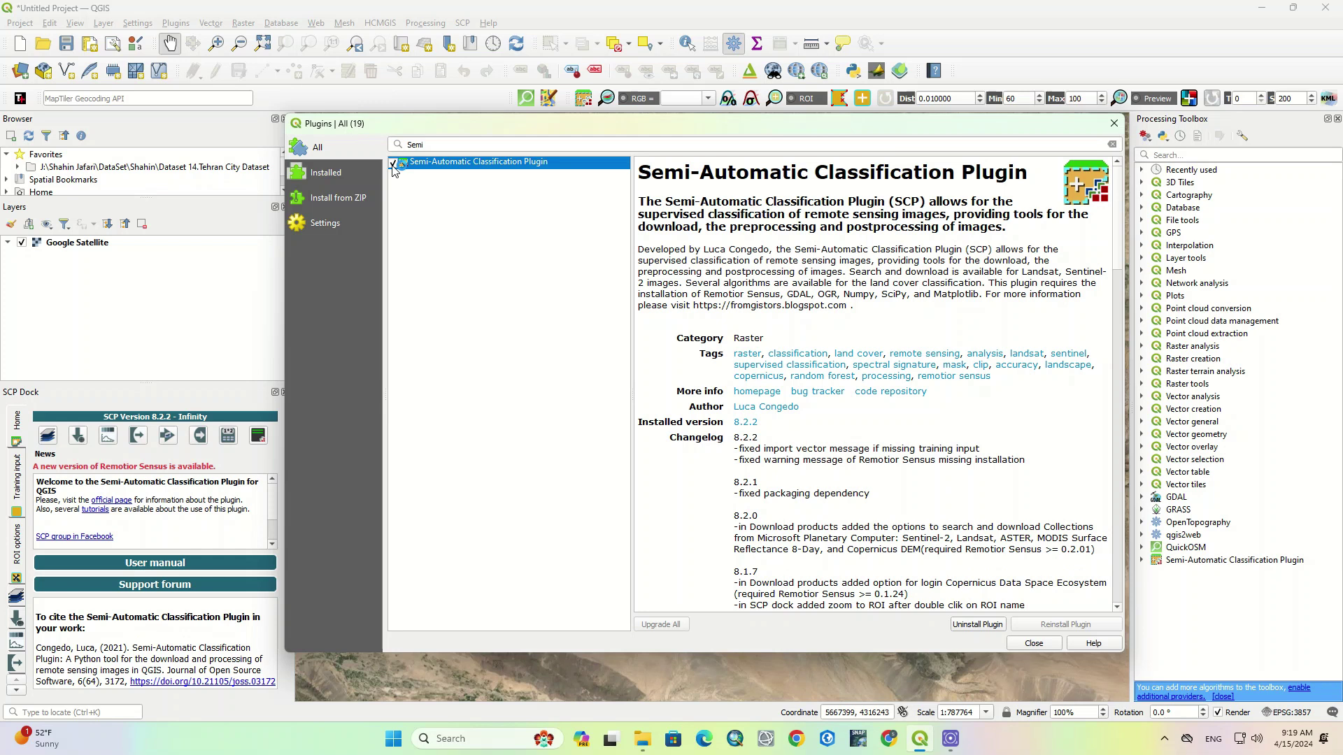
pyautogui.click(1113, 123)
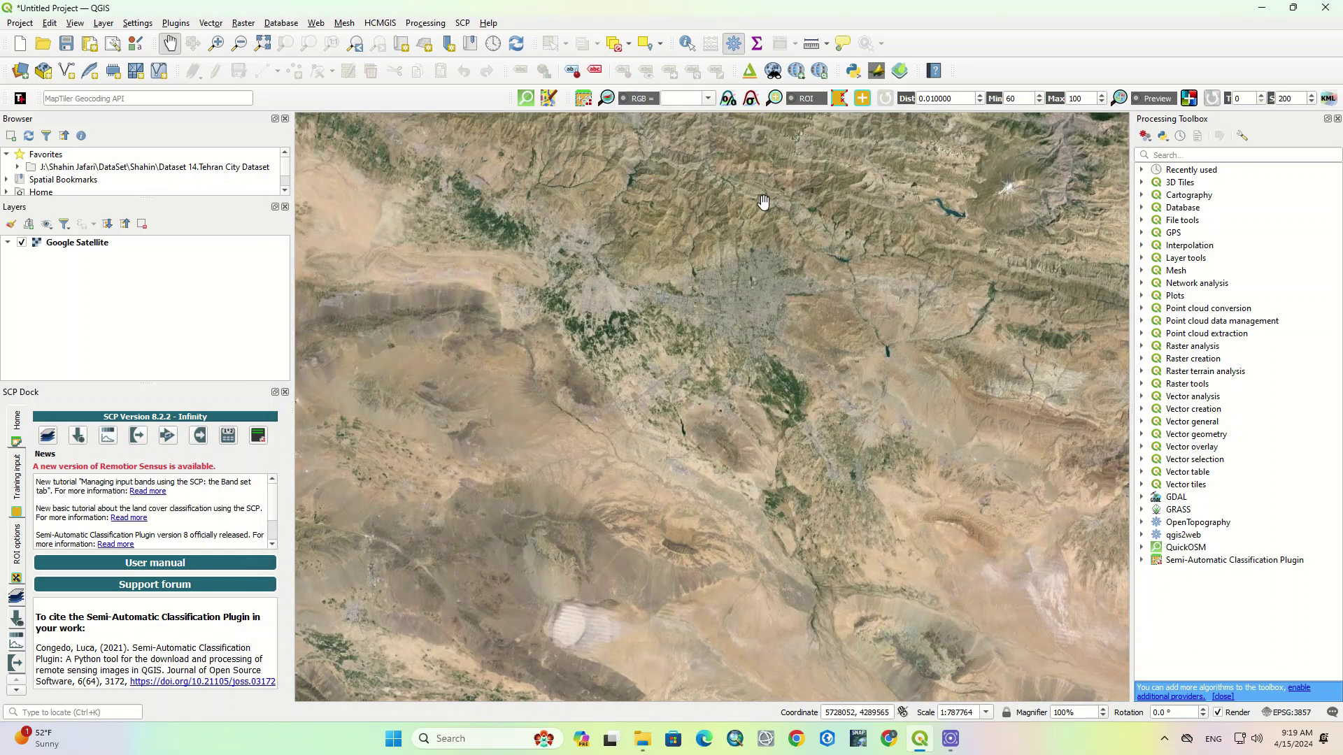
# Step: Select qgis2web in the plugin manager, toggle it off and on, and close the manager
pyautogui.click(176, 21)
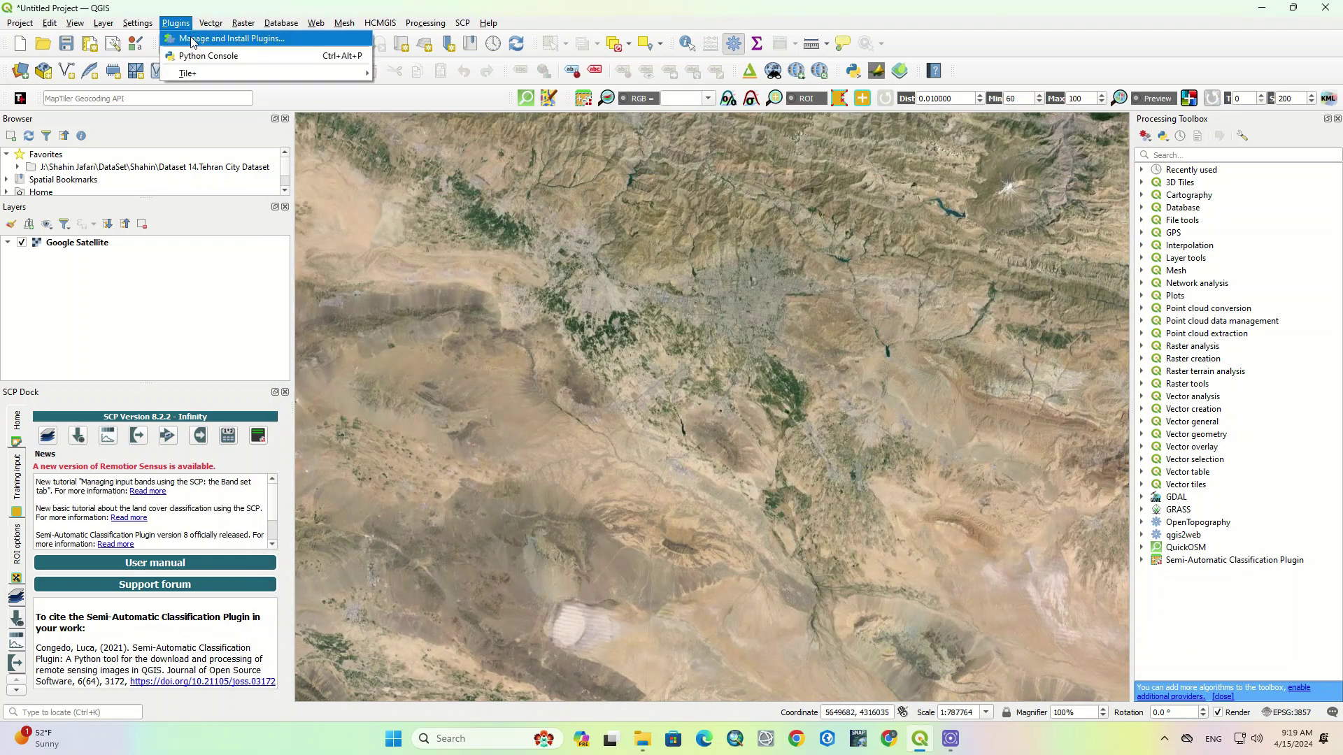
pyautogui.click(210, 39)
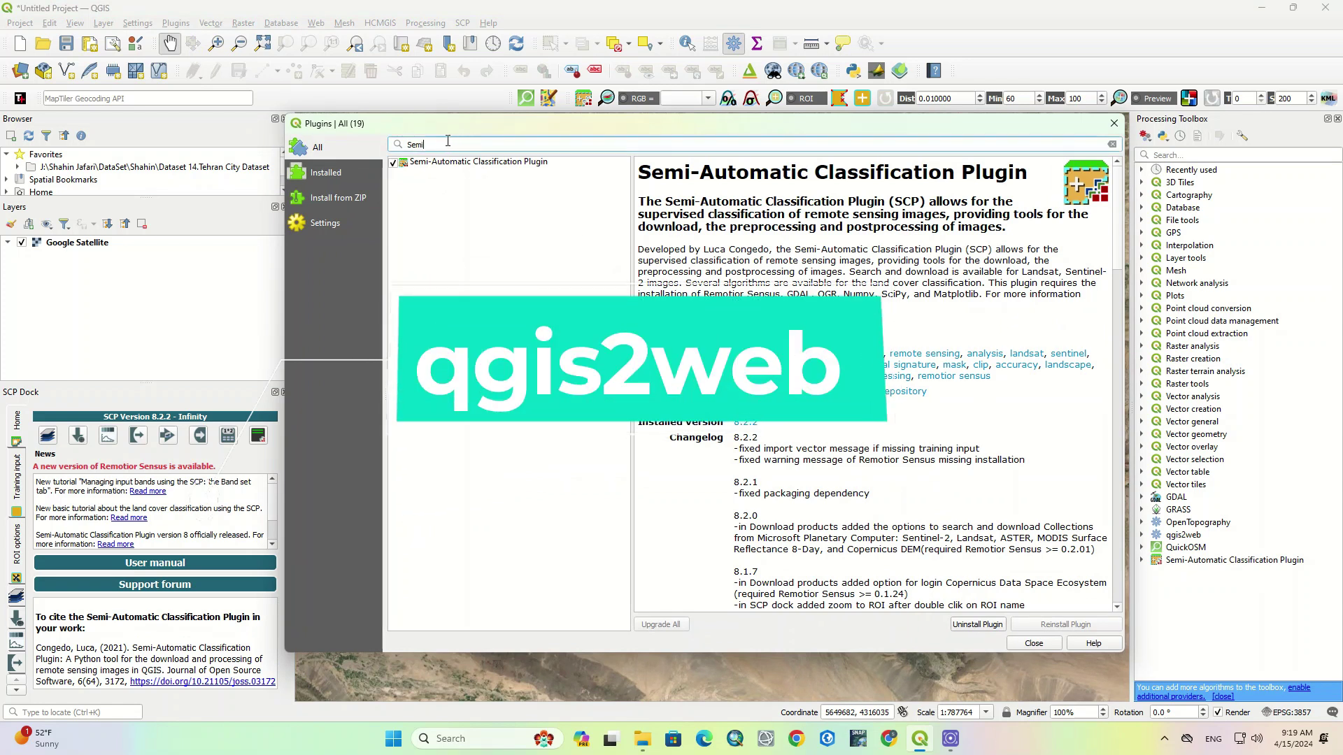
pyautogui.press('BackSpace')
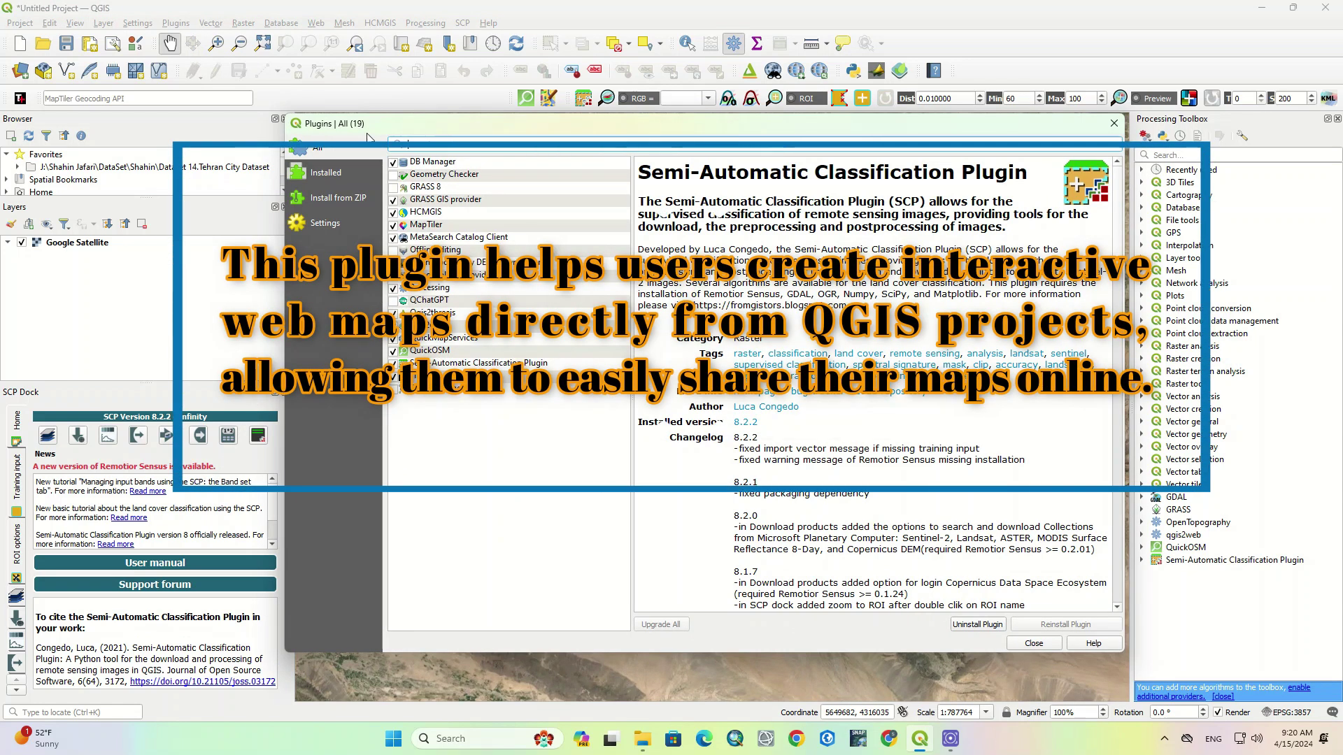
pyautogui.write('t')
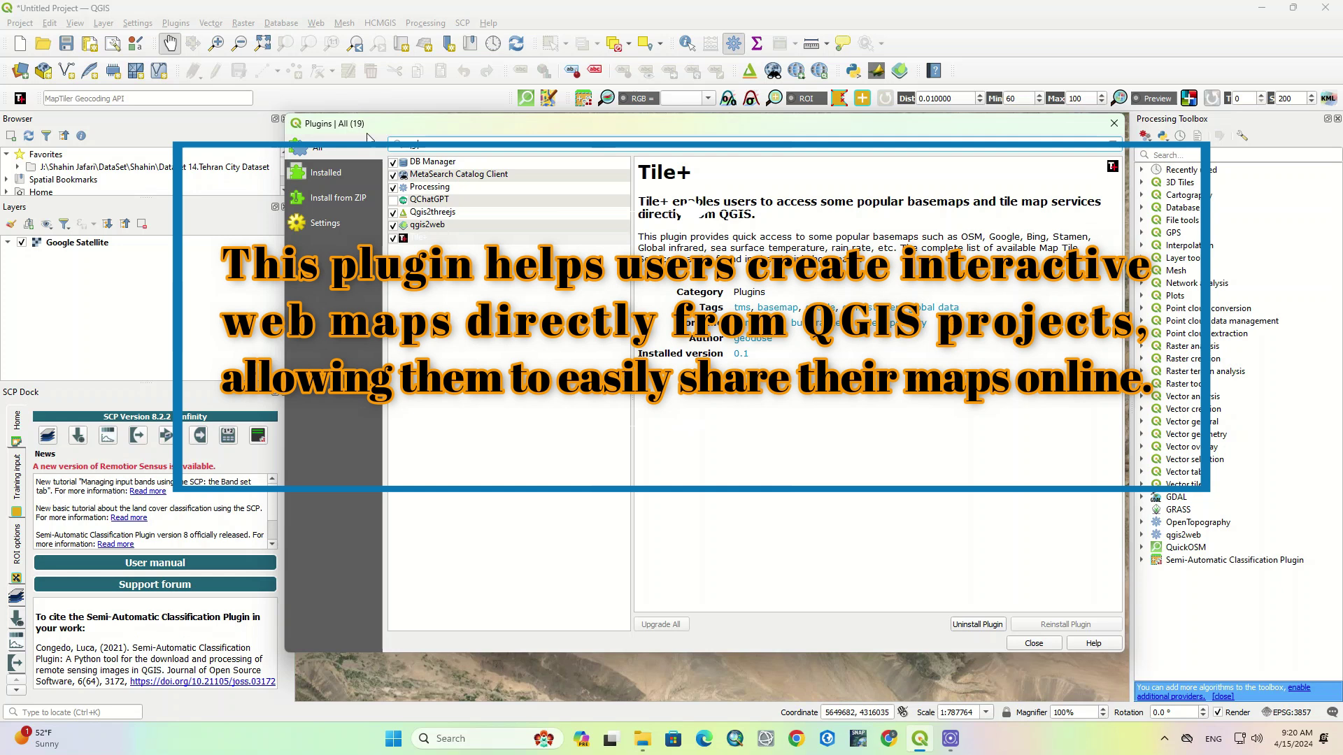
pyautogui.write('qgis2web')
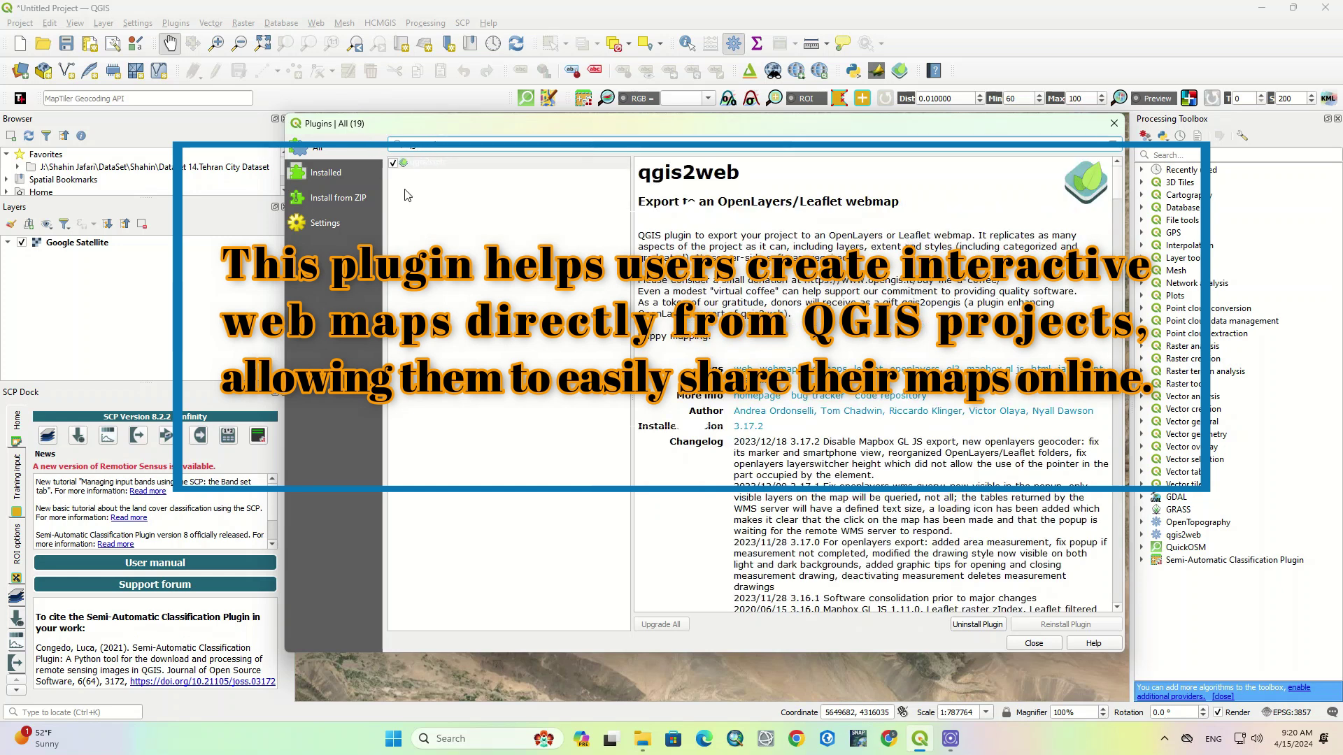
pyautogui.click(452, 163)
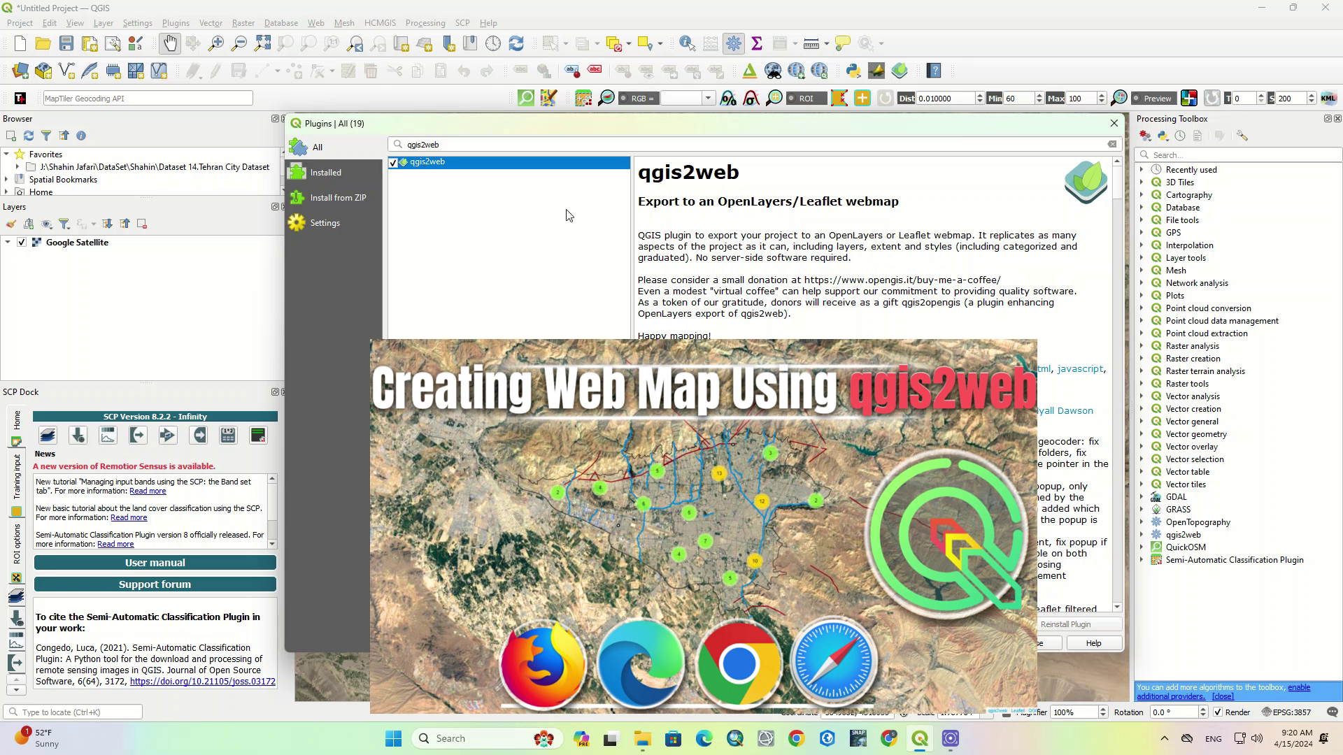
pyautogui.click(395, 165)
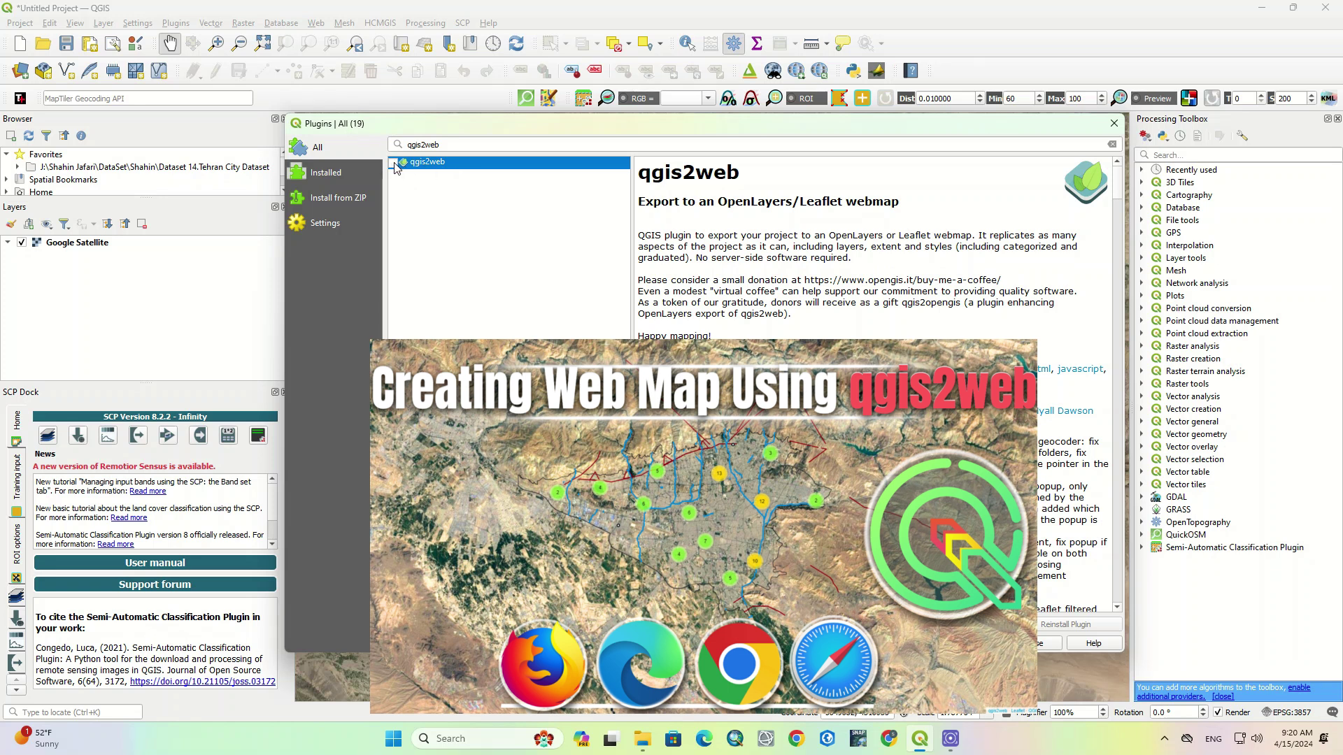
pyautogui.click(395, 164)
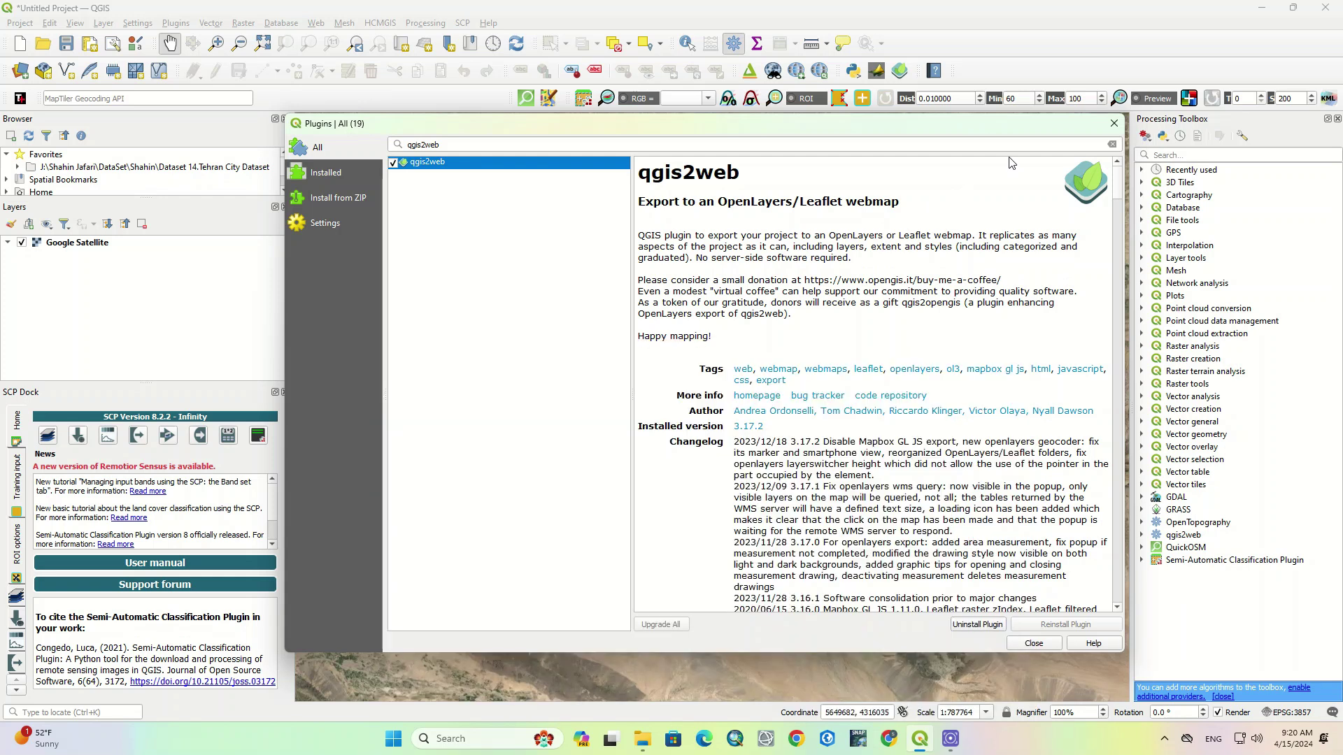
pyautogui.click(1114, 124)
# Step: Bring up the qgis2web Export to web map window, view its Appearance and Layers tabs, then close it
pyautogui.click(904, 70)
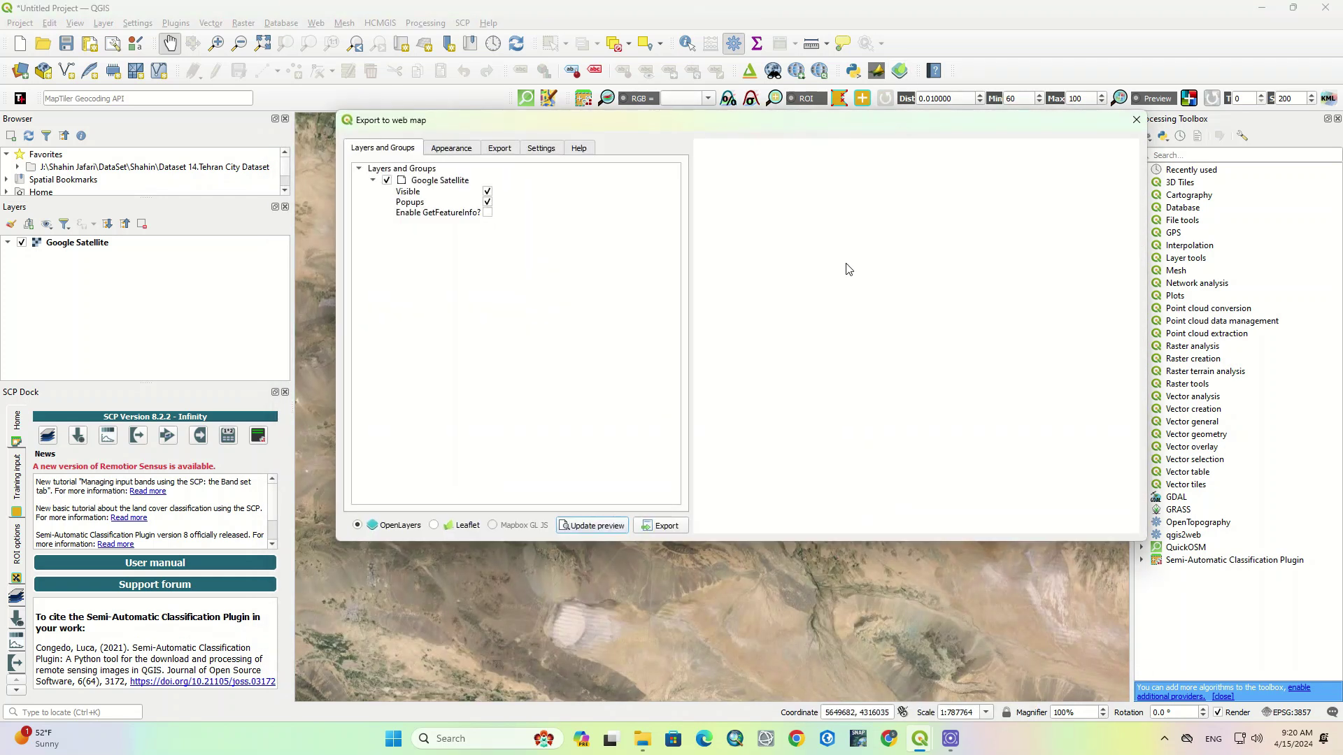
pyautogui.click(452, 149)
pyautogui.click(409, 148)
pyautogui.click(1140, 120)
pyautogui.click(174, 23)
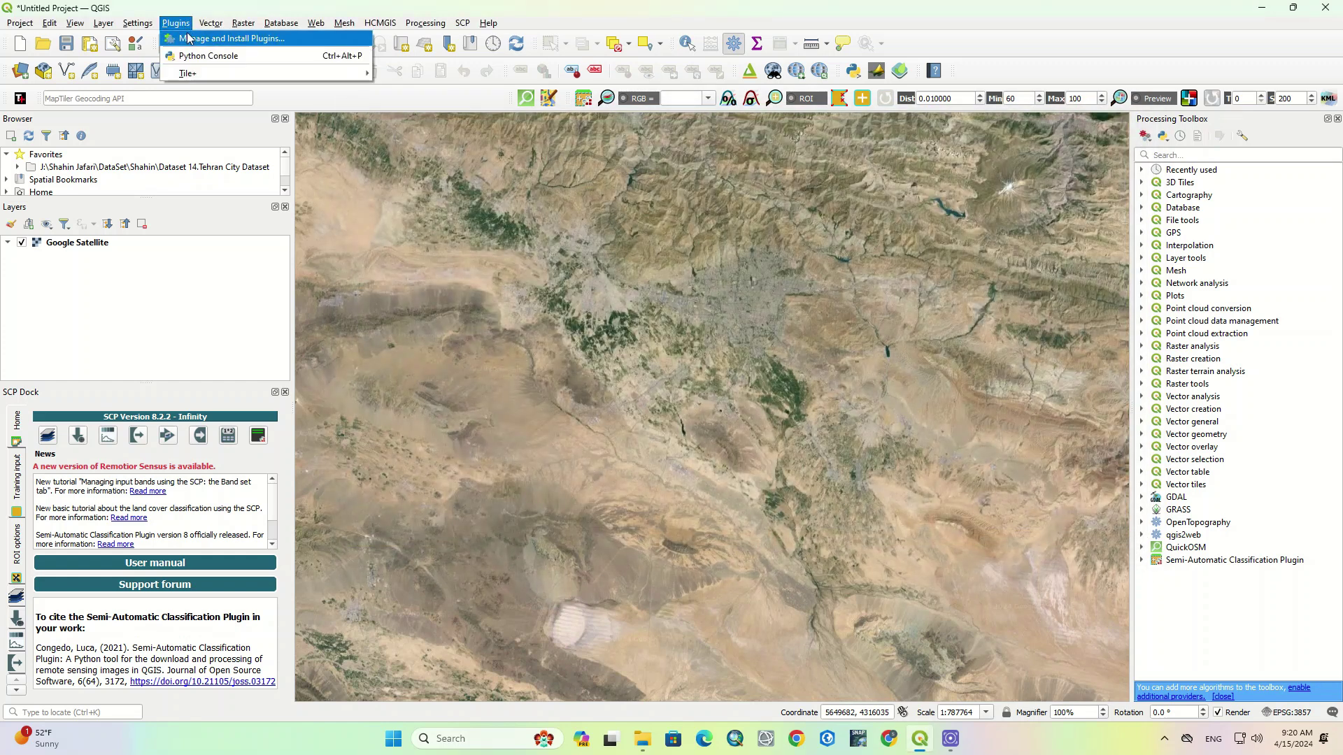
pyautogui.click(191, 41)
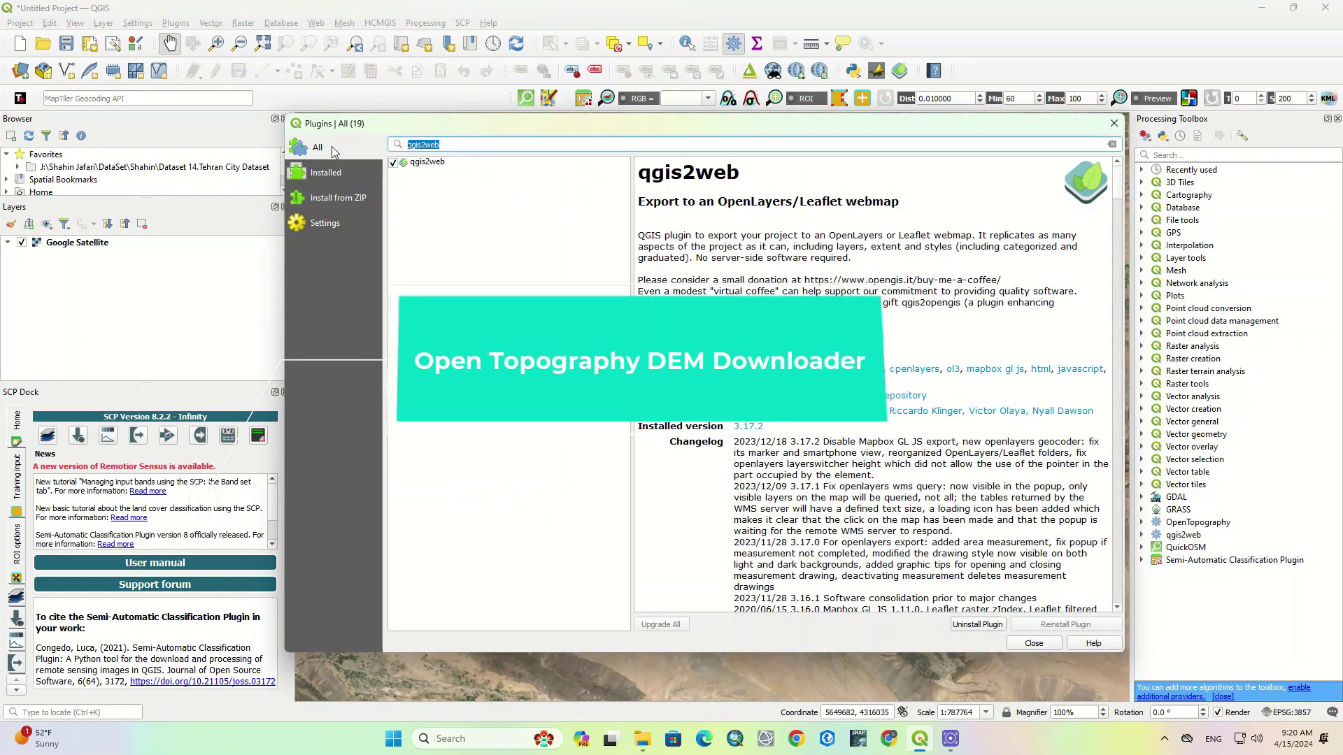
pyautogui.hotkey('ctrl', 'a')
pyautogui.write('Op')
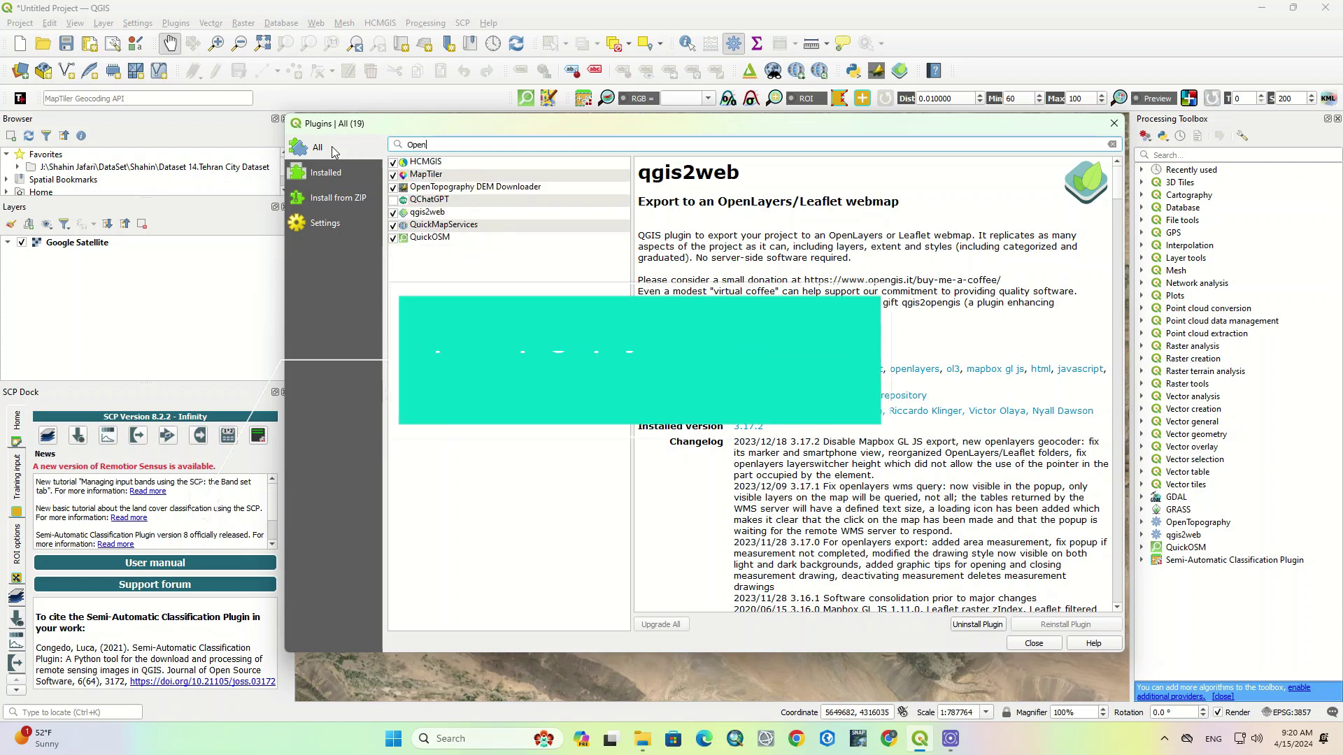
pyautogui.click(546, 186)
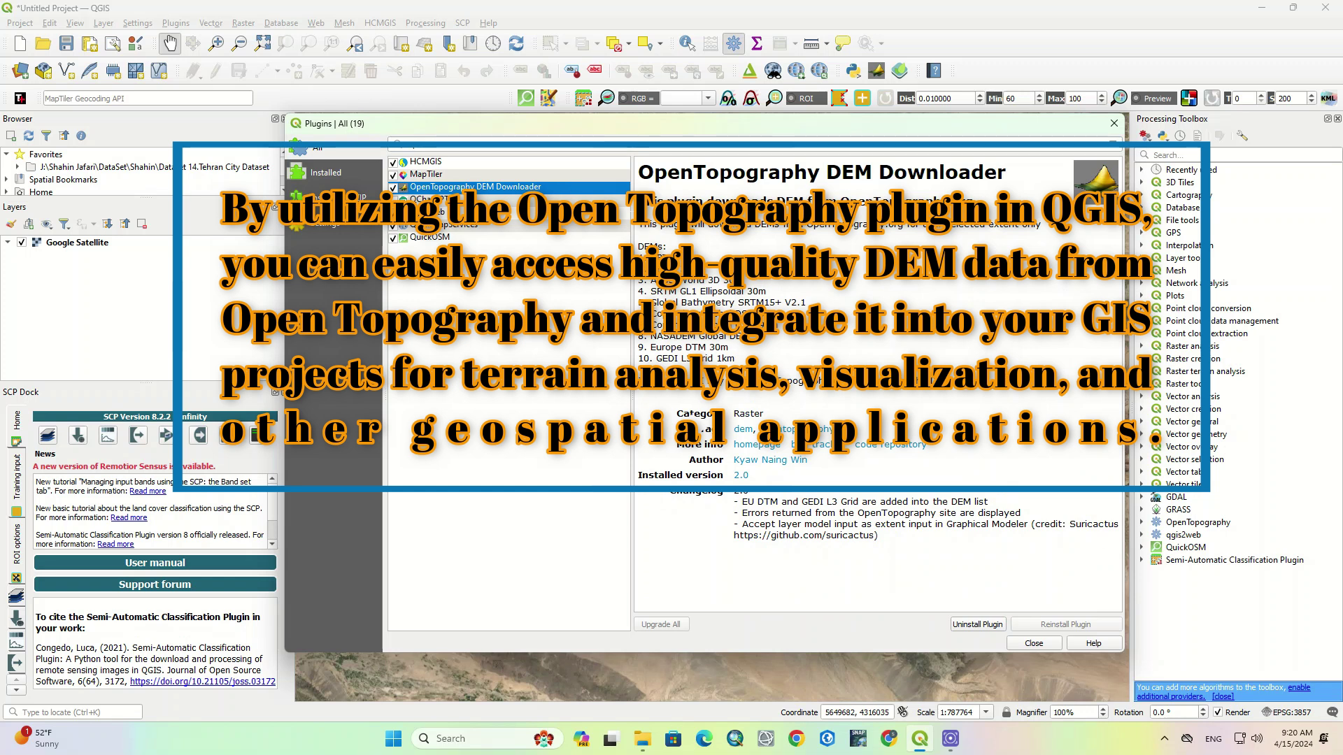
pyautogui.moveTo(692, 258); pyautogui.dragTo(712, 359)
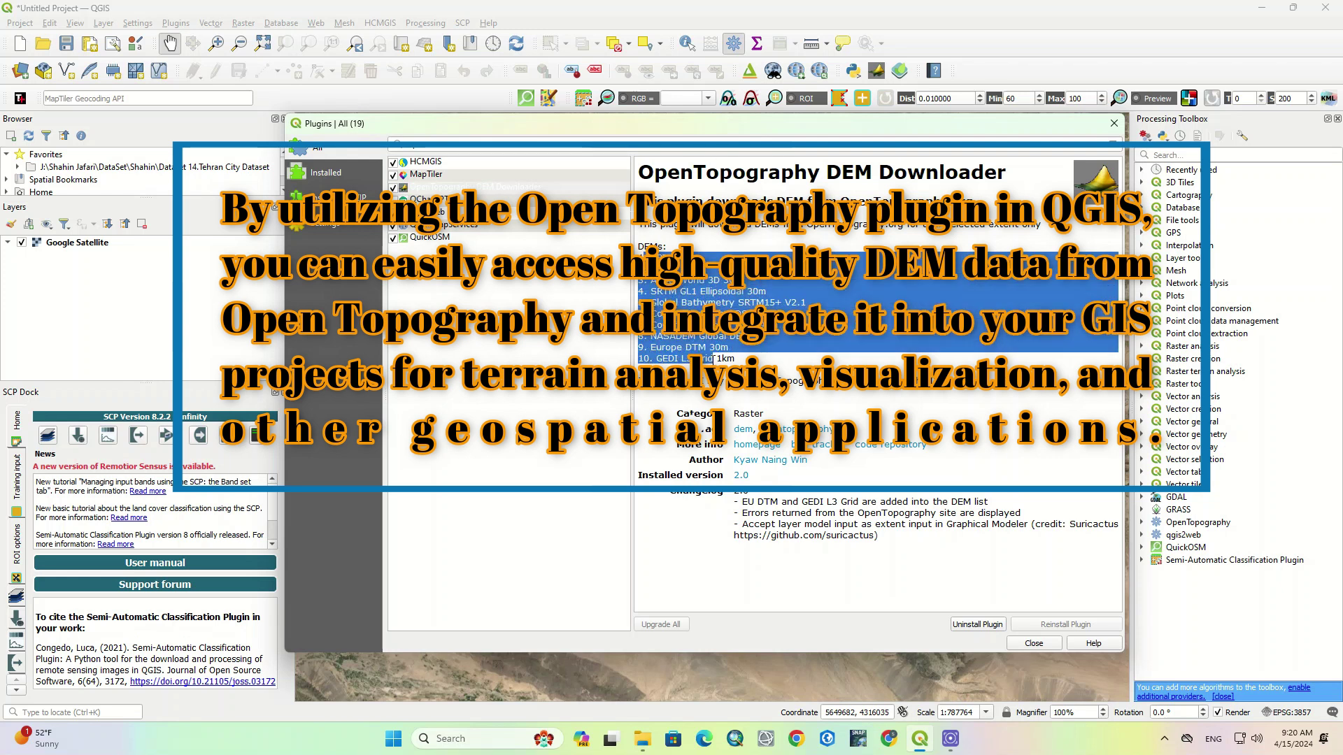
pyautogui.click(741, 360)
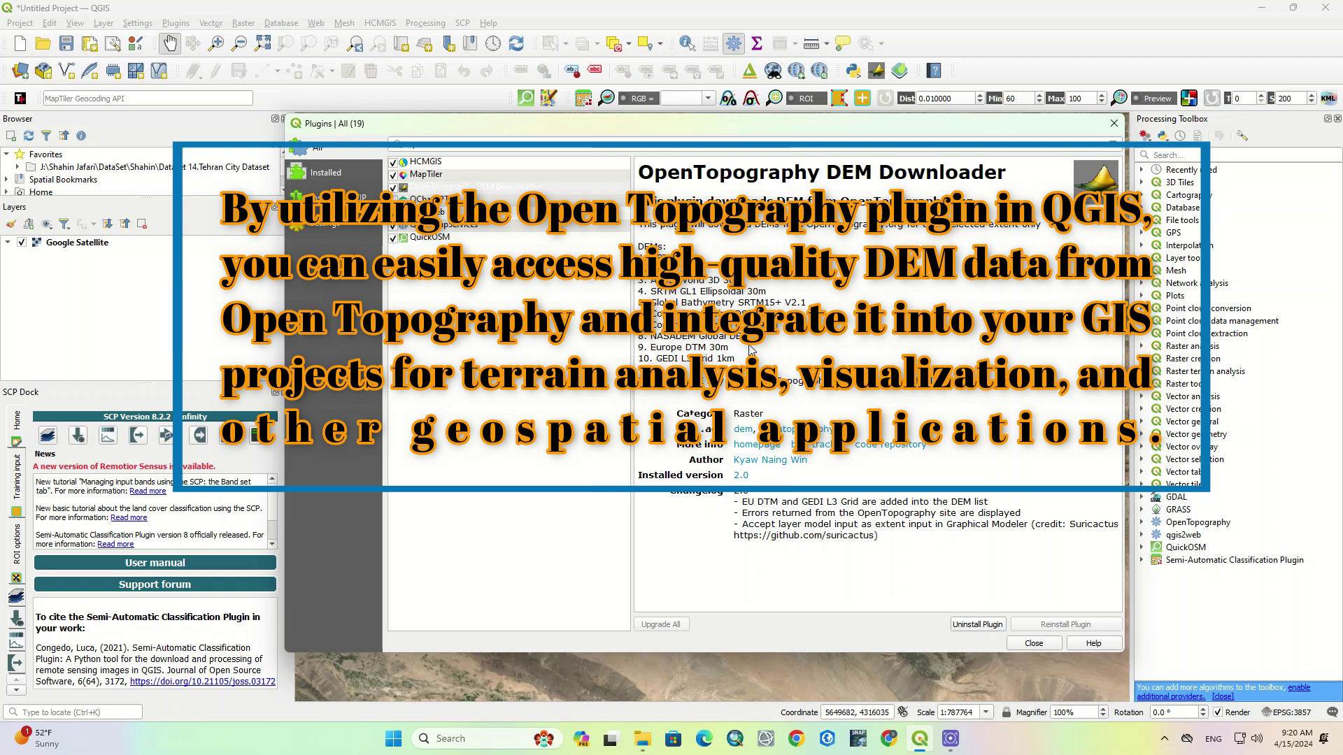
pyautogui.click(473, 186)
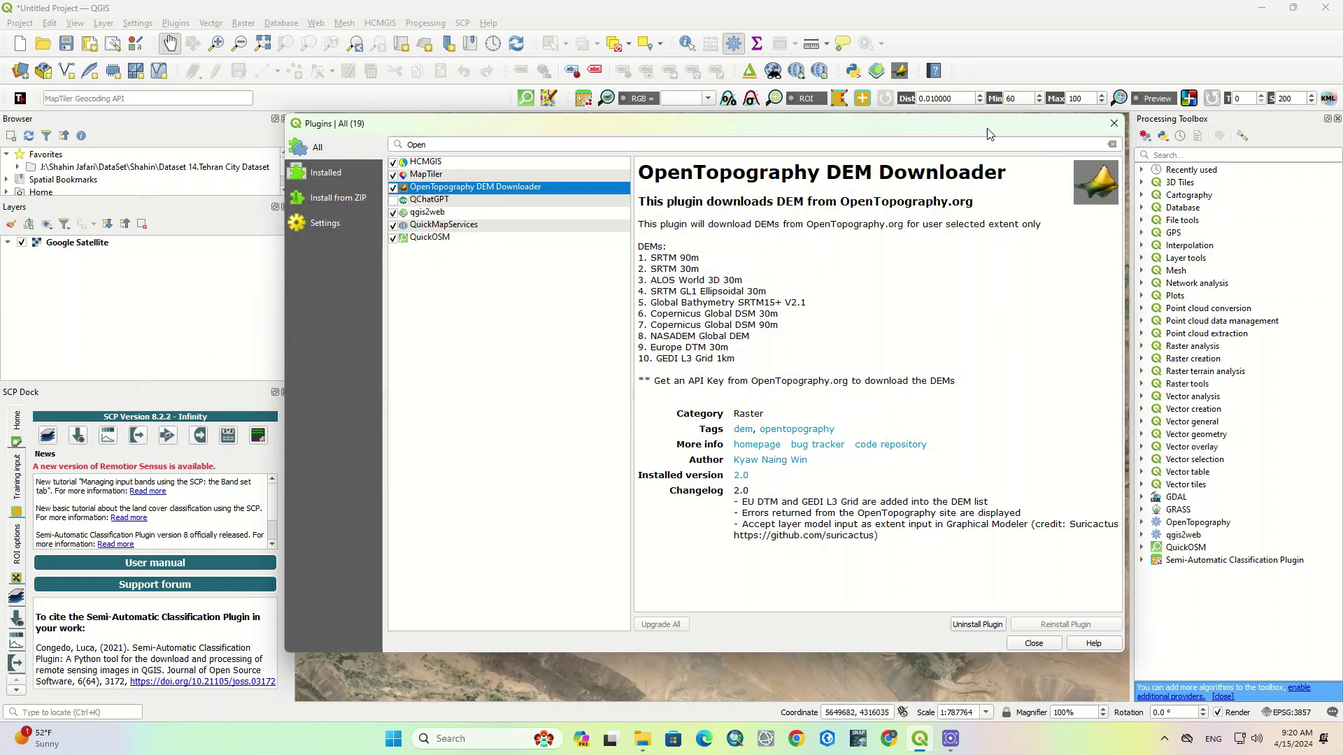
pyautogui.click(1113, 124)
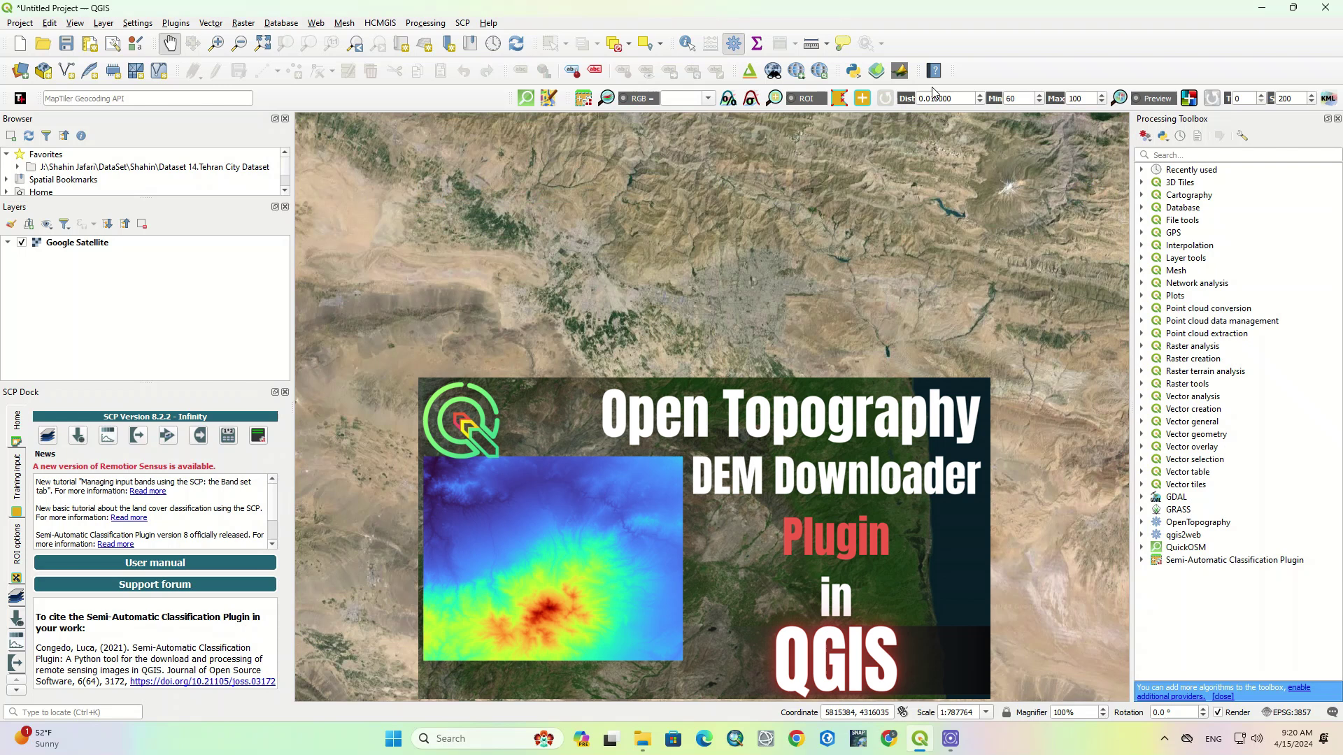
pyautogui.click(899, 70)
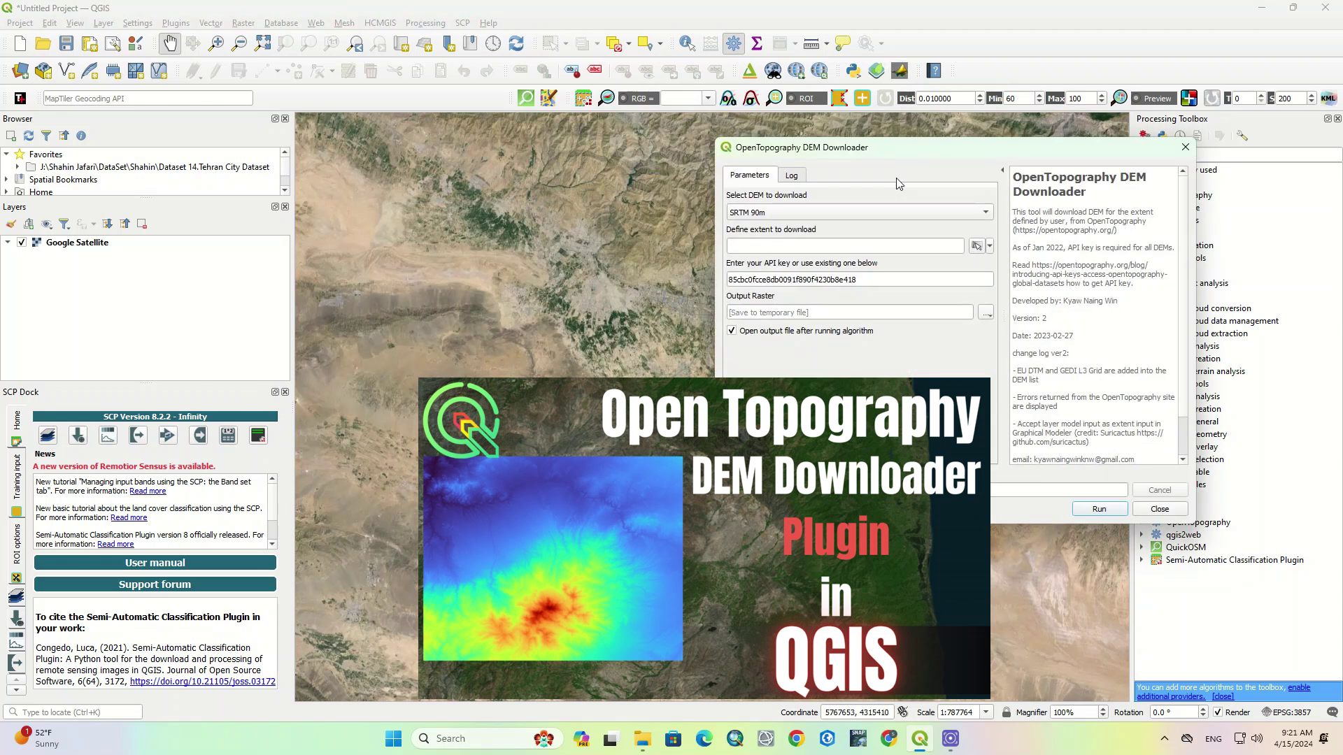
pyautogui.click(1183, 149)
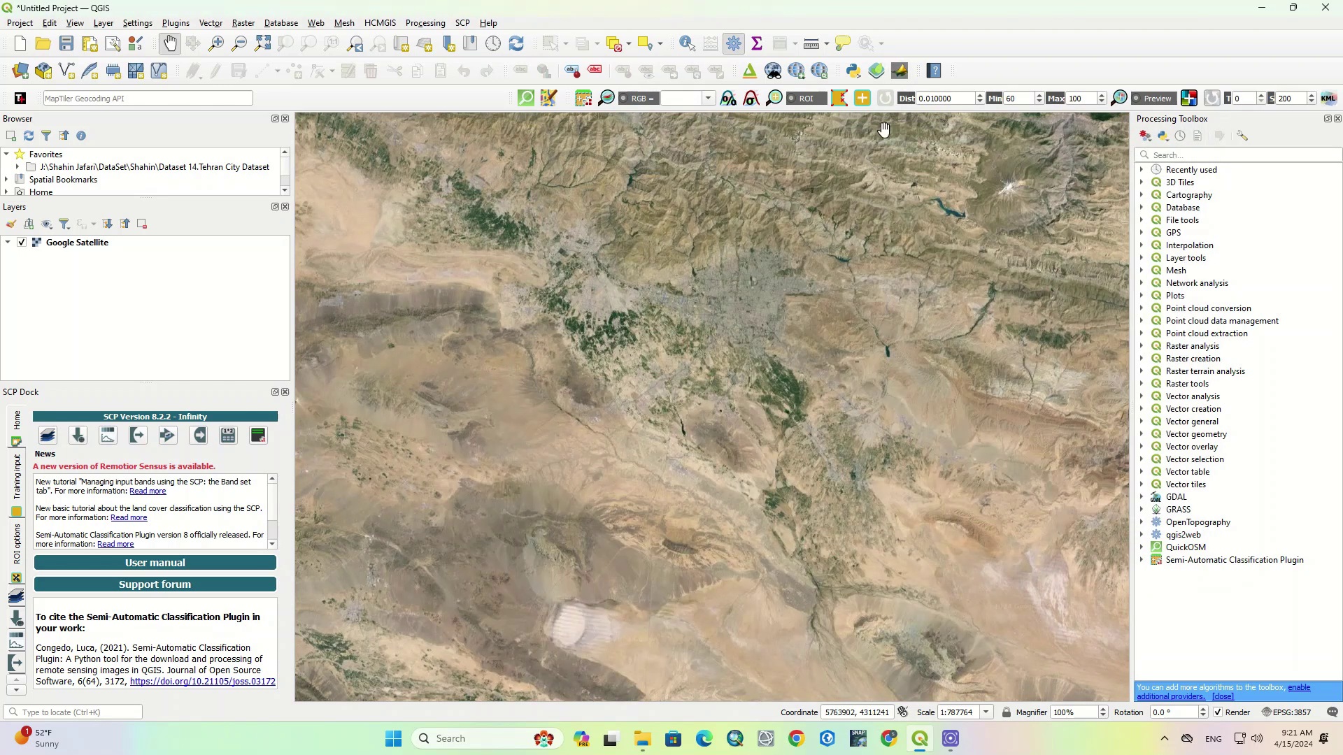
# Step: Select HCMGIS in the plugin manager and toggle it off and back on
pyautogui.click(175, 23)
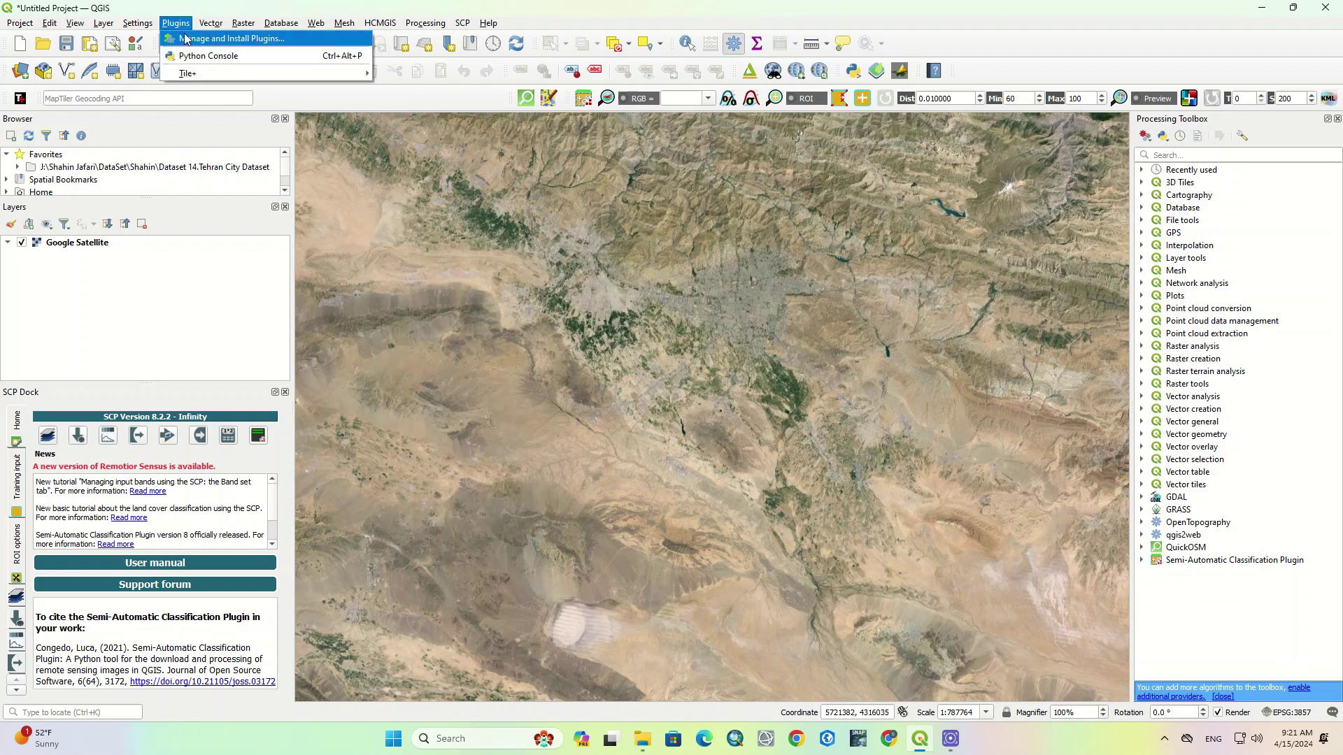
pyautogui.click(230, 38)
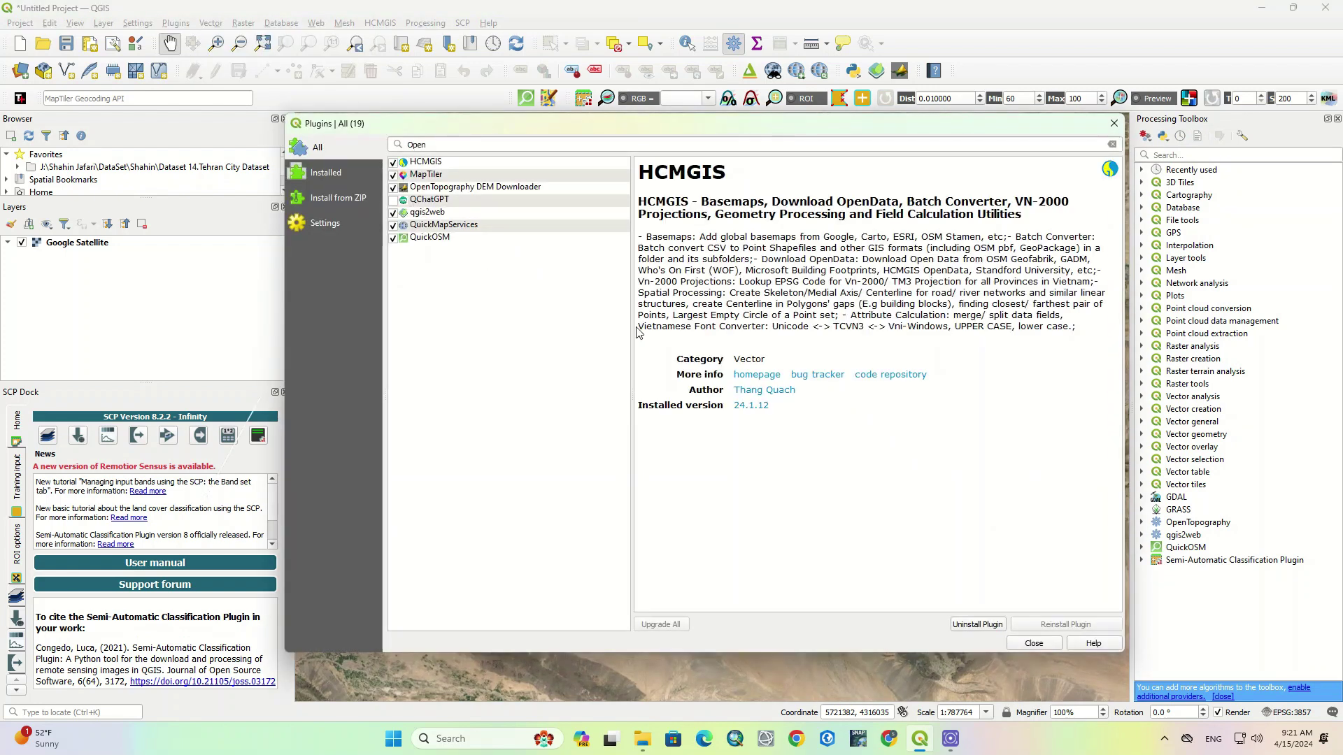
pyautogui.doubleClick(417, 144)
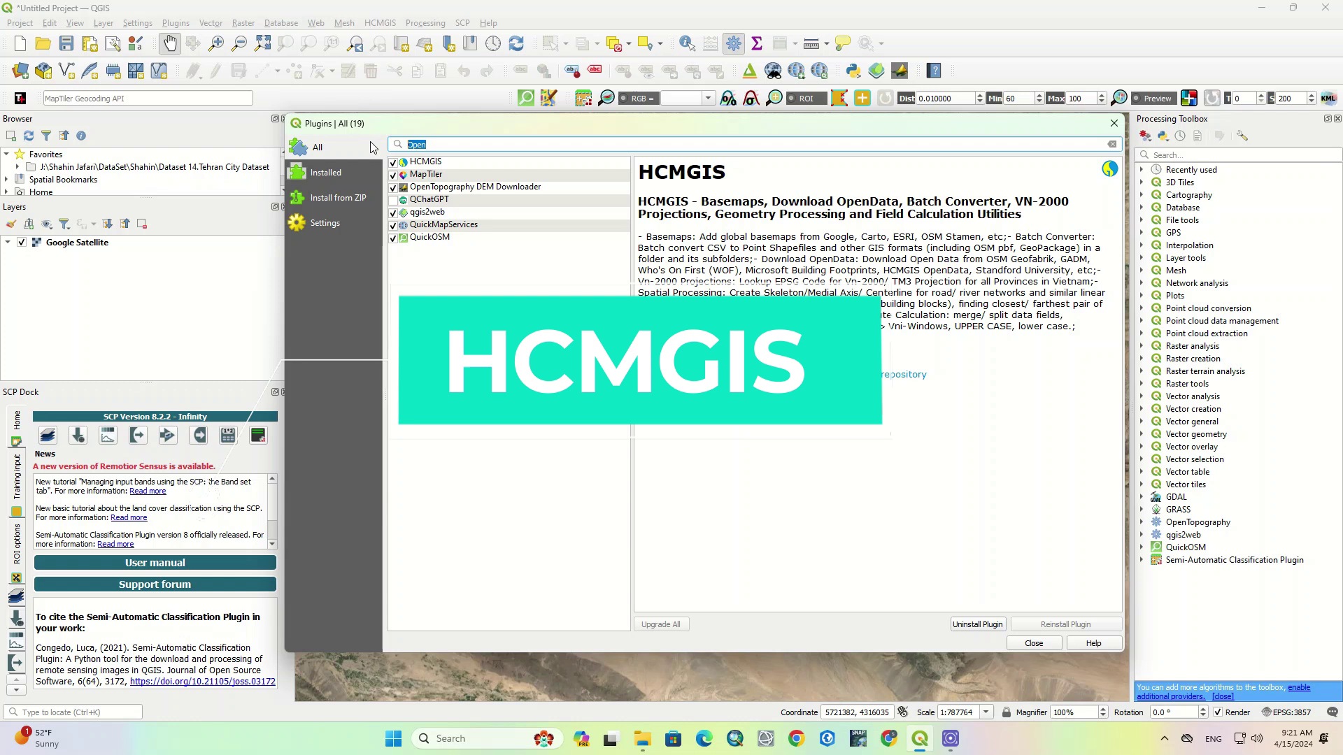
pyautogui.click(425, 161)
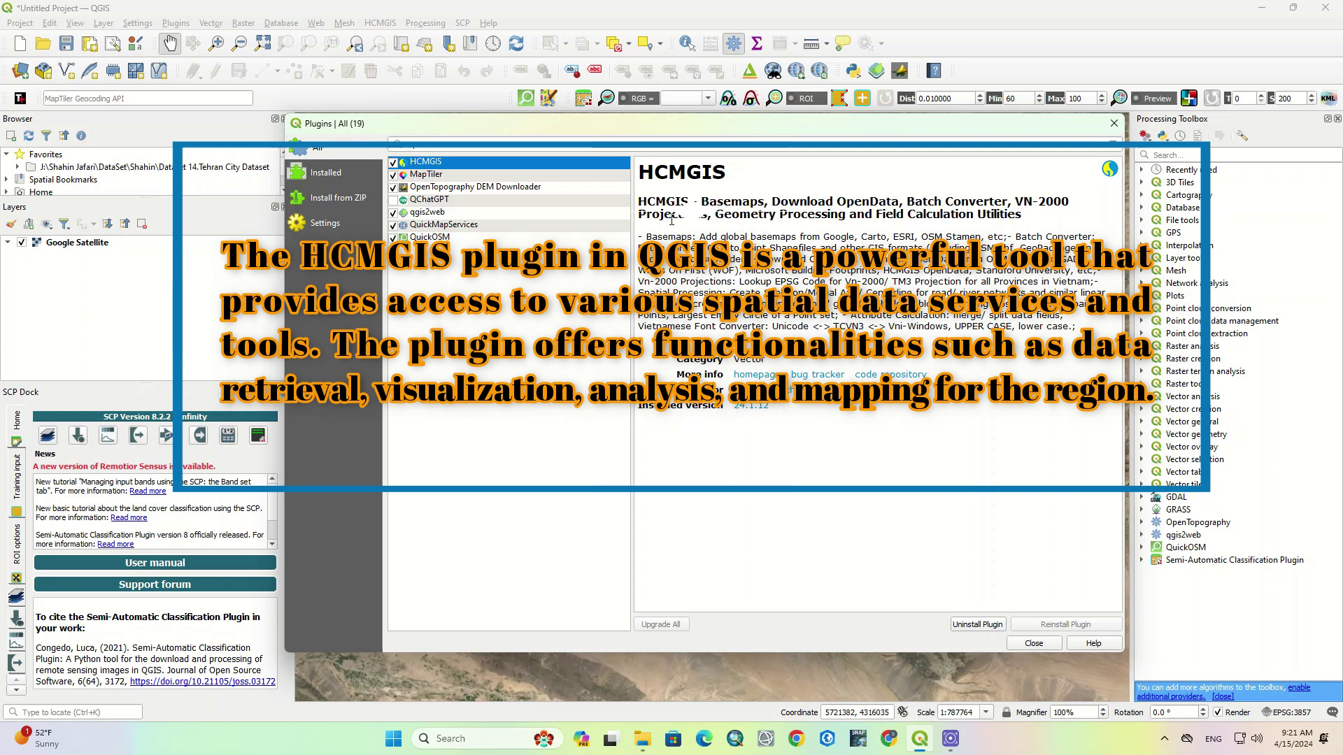
pyautogui.click(395, 162)
pyautogui.click(396, 163)
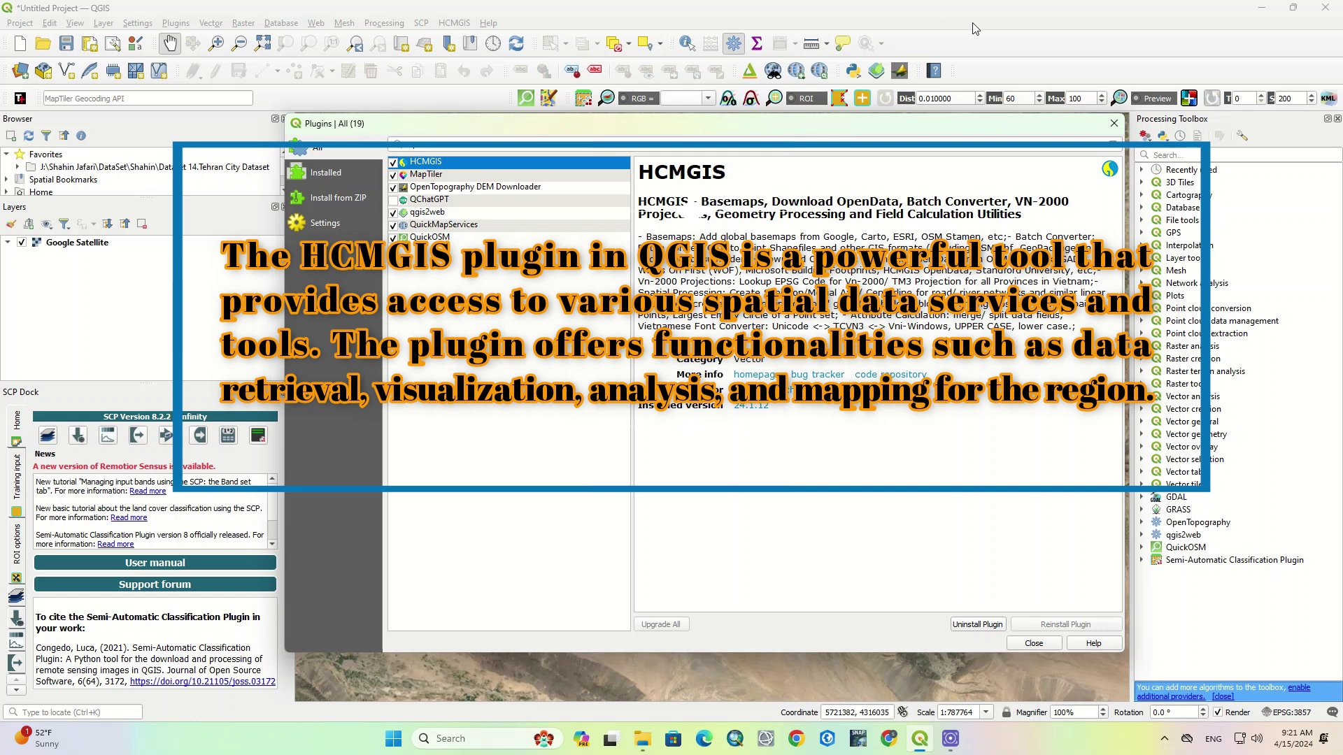
# Step: Close the plugin manager and show the HCMGIS menu with its basemap and OpenData submenus
pyautogui.click(1113, 123)
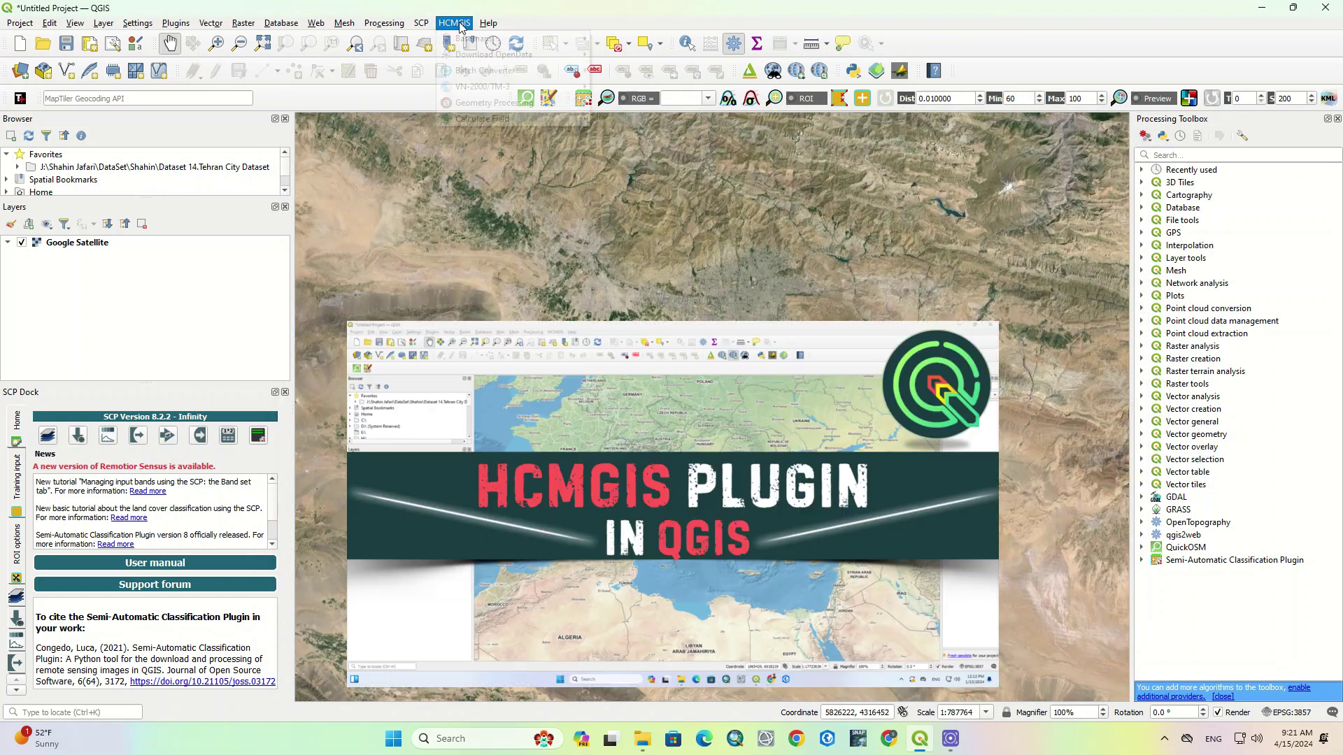
pyautogui.click(455, 23)
pyautogui.moveTo(474, 38)
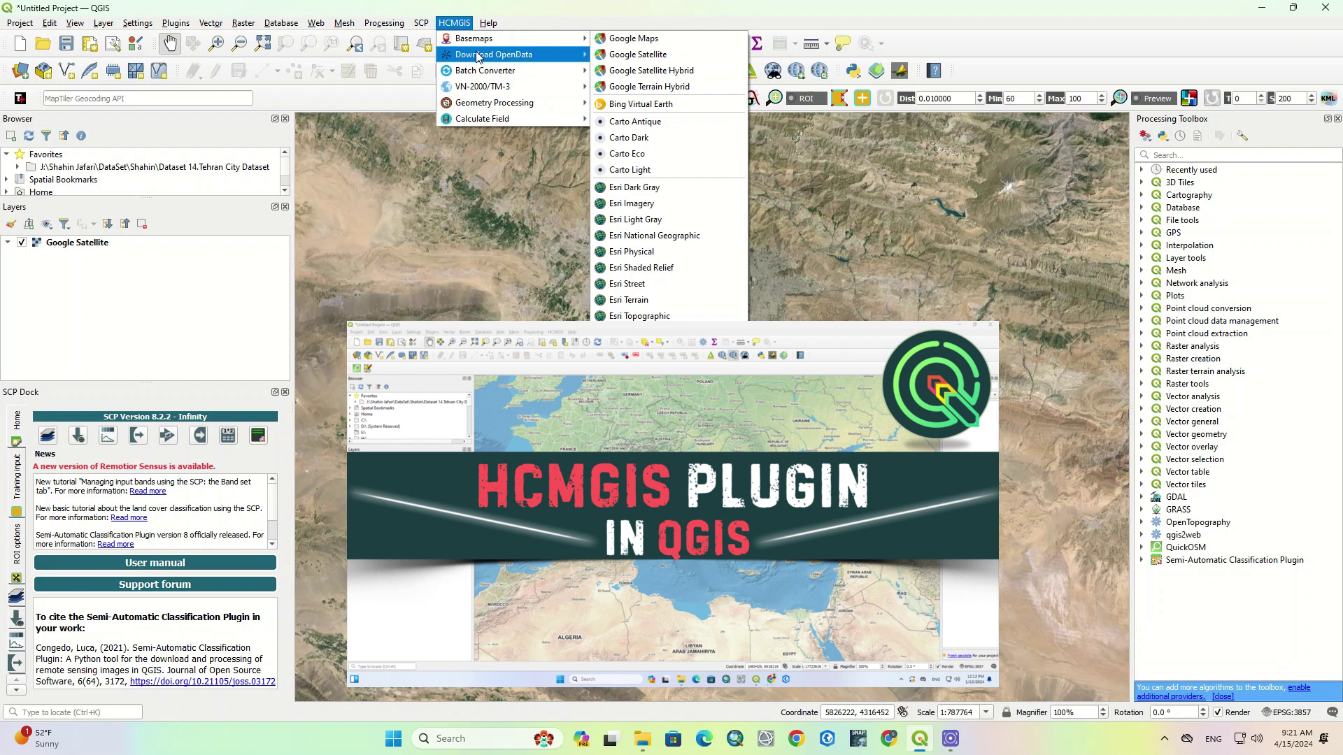